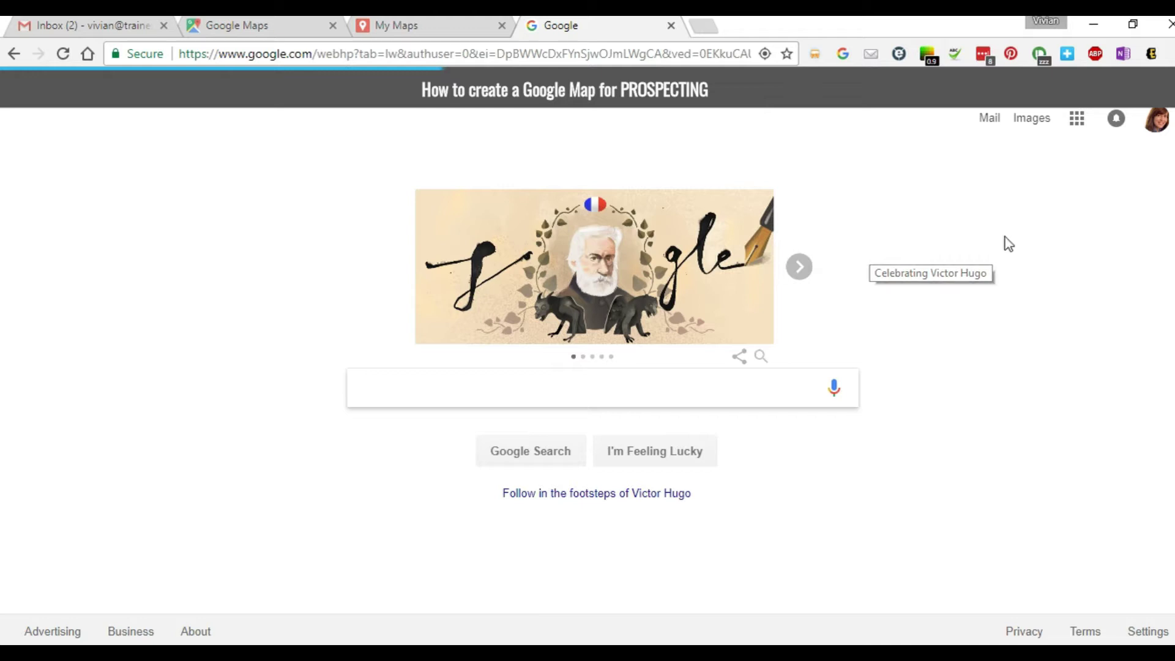
Step: Open the Google apps launcher on the Search homepage and scroll until Maps shows
{"action": "left_click", "coordinate": [1142, 117]}
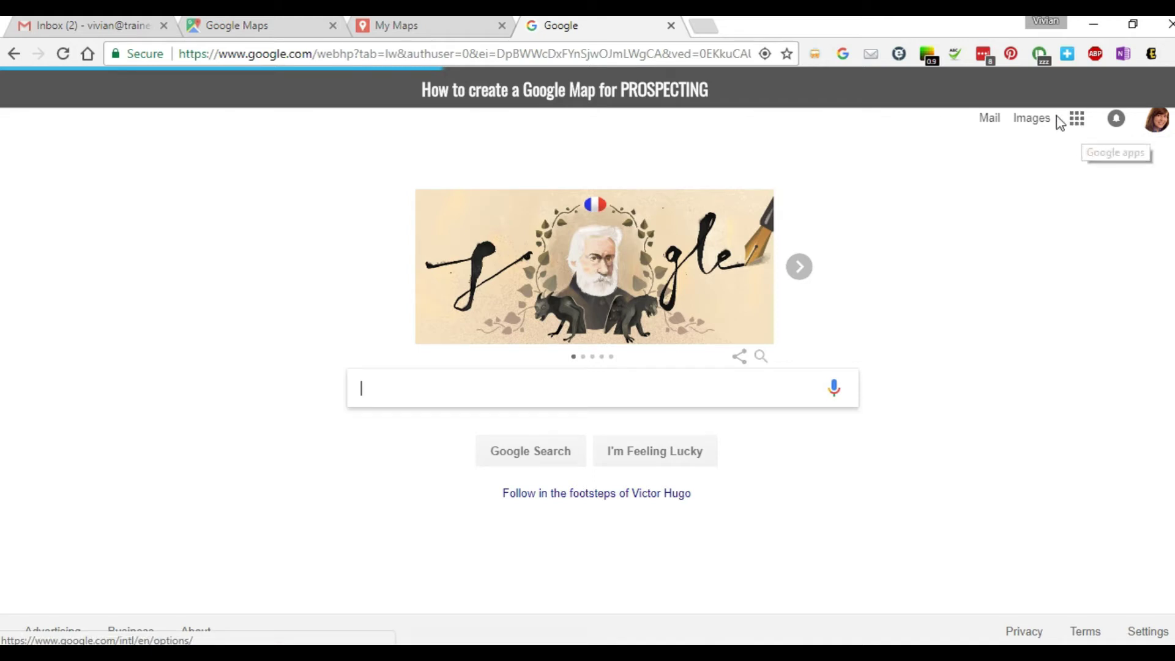
{"action": "left_click", "coordinate": [1078, 123]}
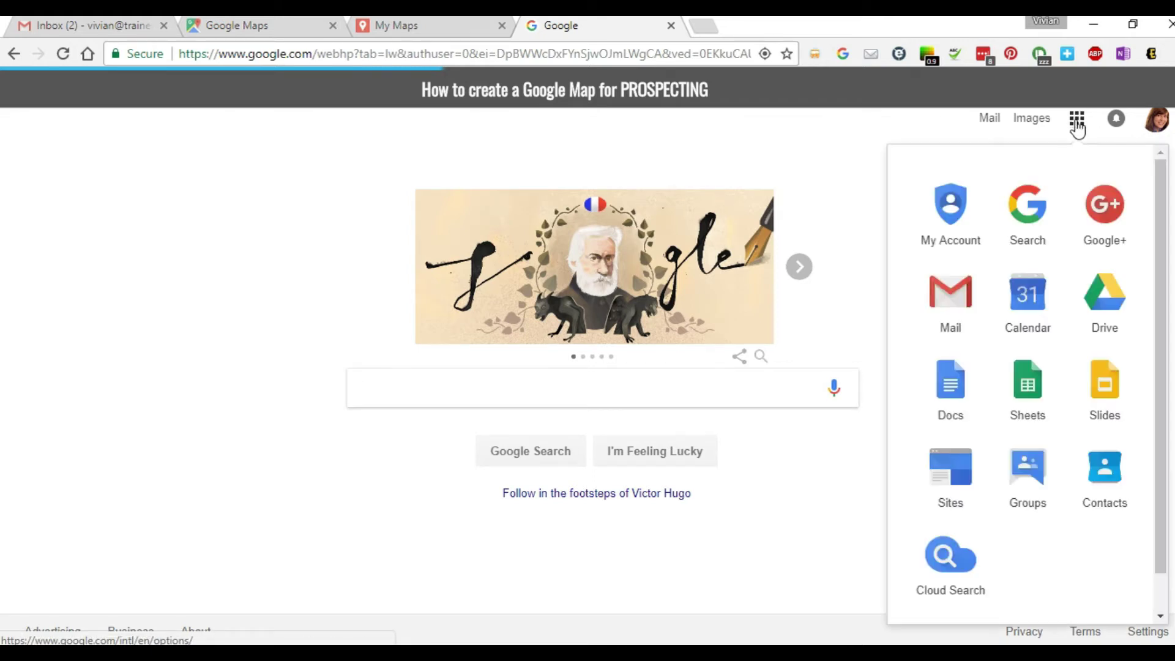
{"action": "scroll", "coordinate": [999, 386], "scroll_direction": "down", "scroll_amount": 3}
{"action": "scroll", "coordinate": [999, 386], "scroll_direction": "down", "scroll_amount": 3}
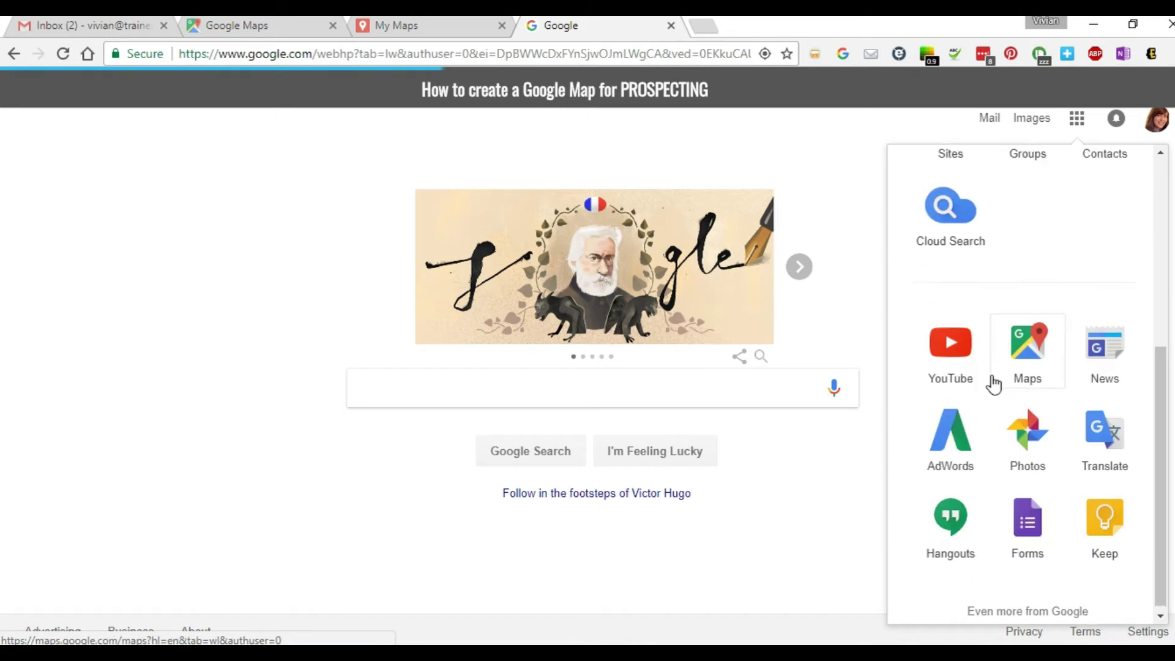
Step: Launch Google Maps and go to Your places, showing the saved custom maps list
{"action": "left_click", "coordinate": [1028, 349]}
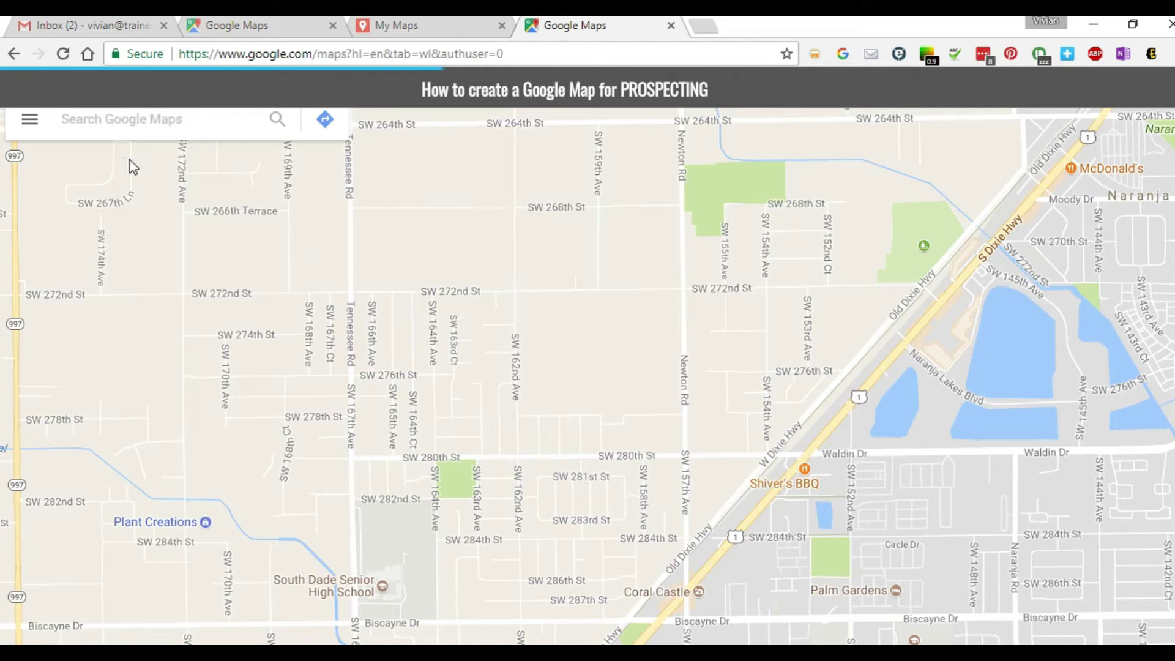
{"action": "left_click", "coordinate": [31, 121]}
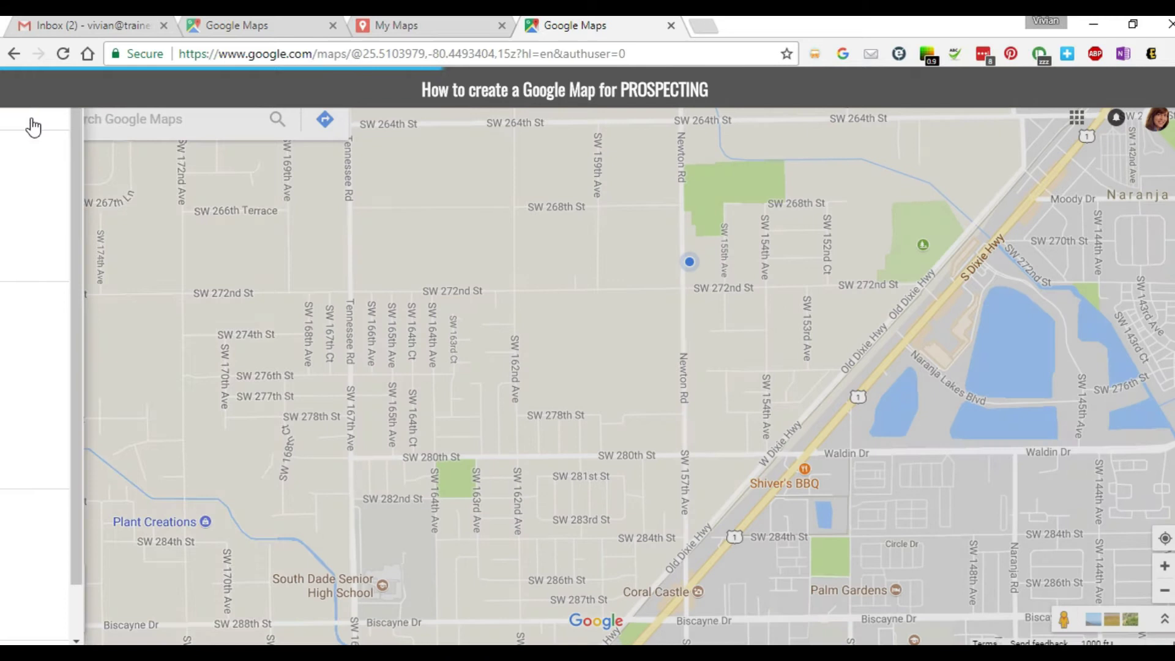
{"action": "scroll", "coordinate": [123, 433], "scroll_direction": "down", "scroll_amount": 3}
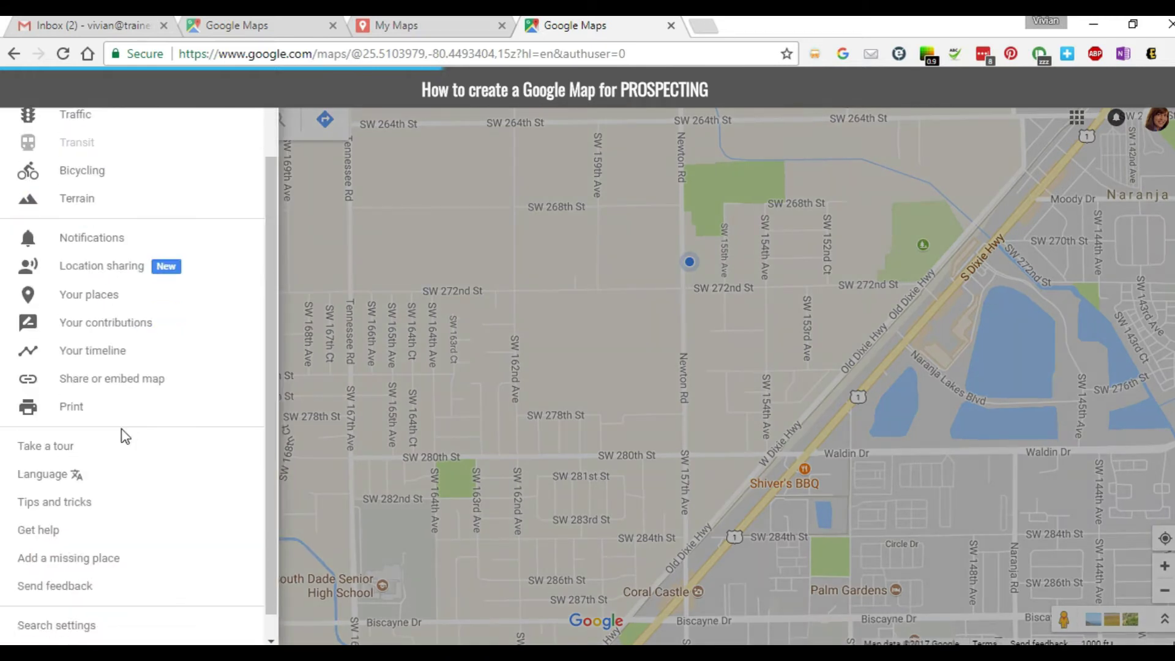
{"action": "scroll", "coordinate": [86, 281], "scroll_direction": "up", "scroll_amount": 3}
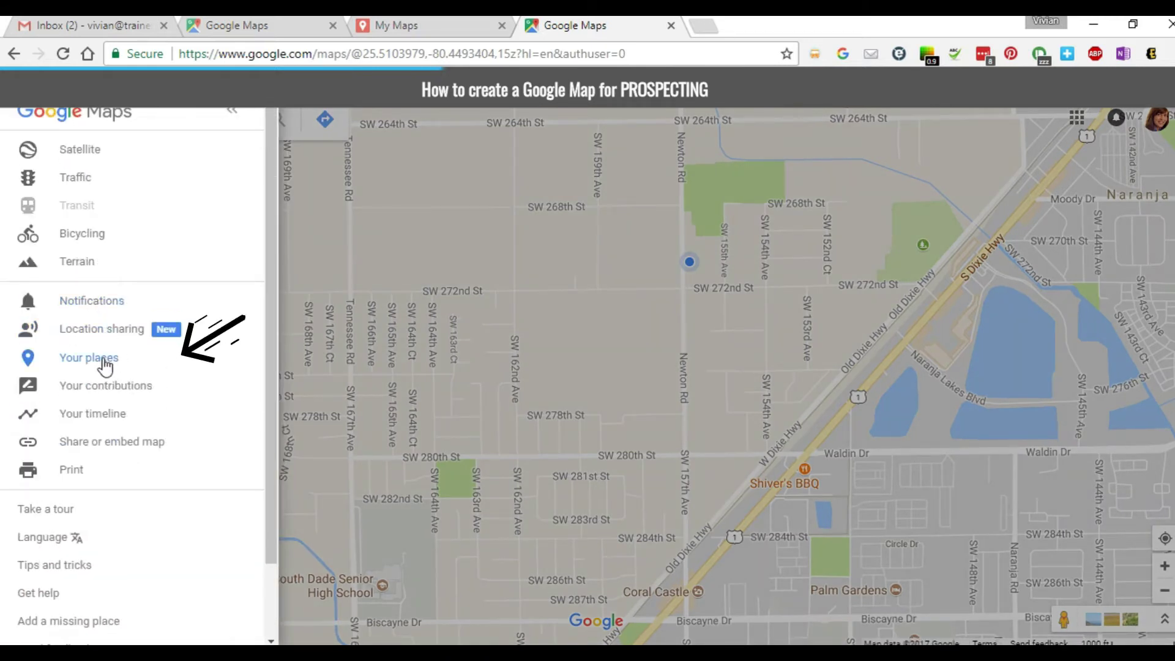
{"action": "left_click", "coordinate": [101, 359]}
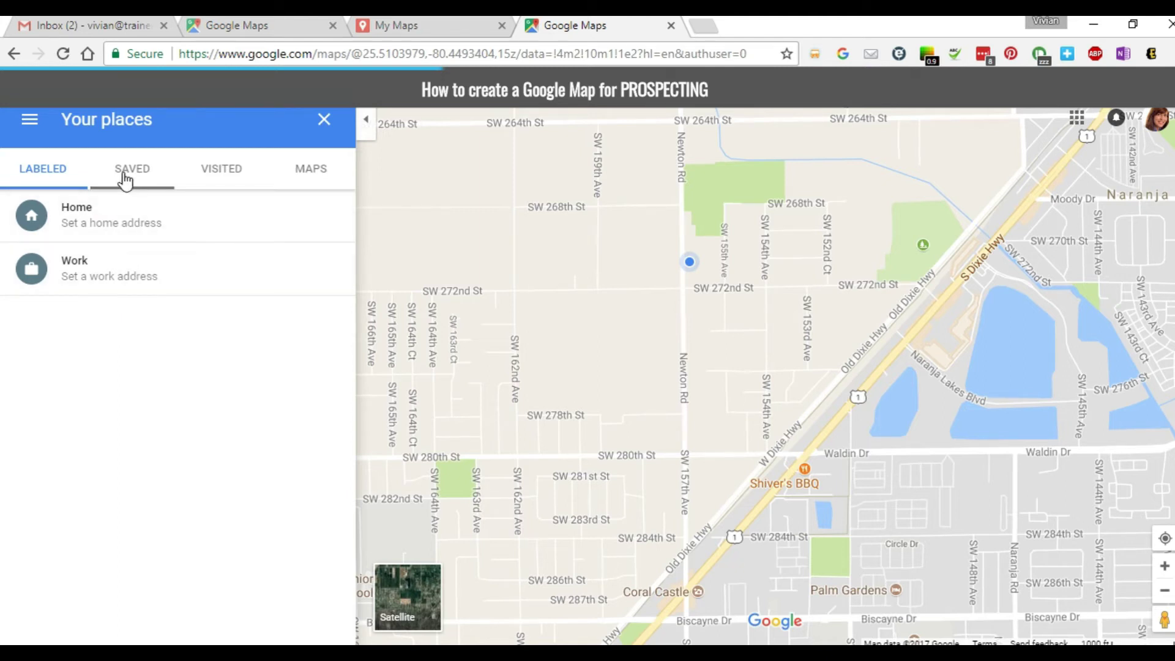
{"action": "left_click", "coordinate": [309, 175]}
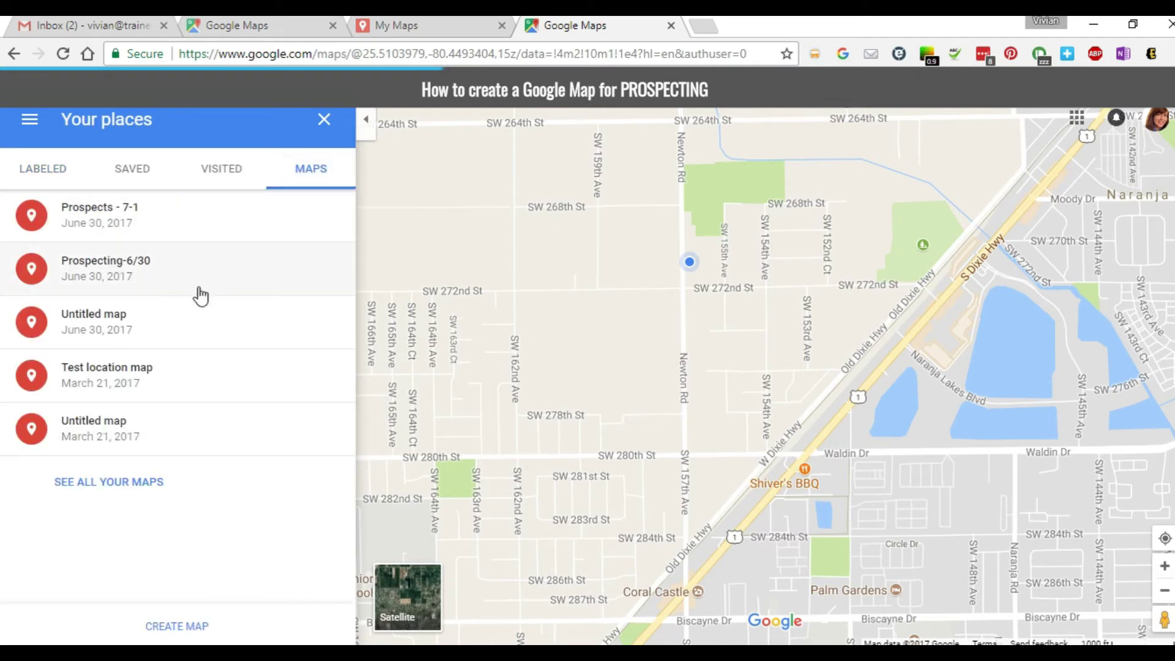
Step: Create a new map titled 'Prospects 7-1' with description 'Our prospects.' and save it
{"action": "left_click", "coordinate": [178, 628]}
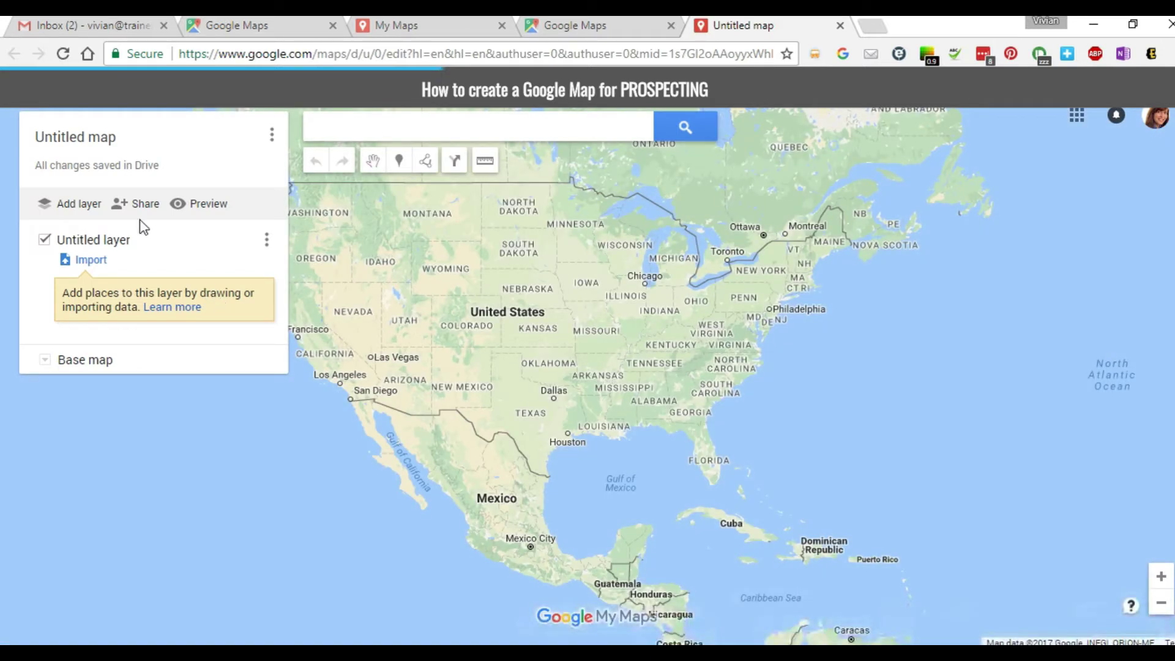
{"action": "left_click", "coordinate": [76, 144]}
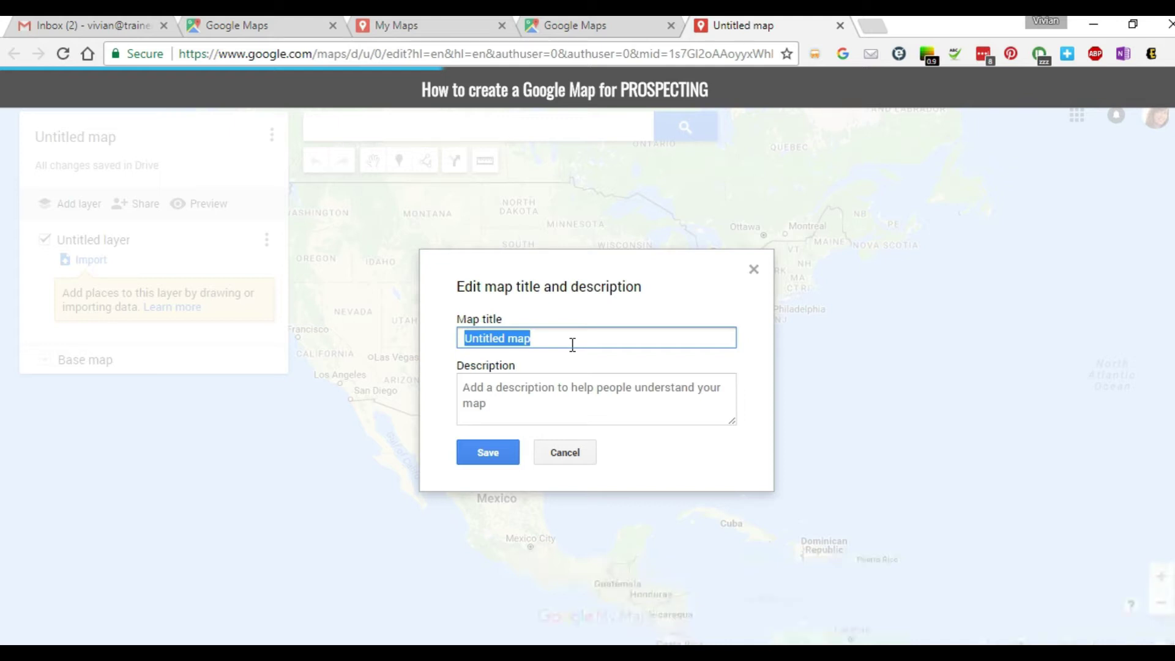
{"action": "type", "text": "Po"}
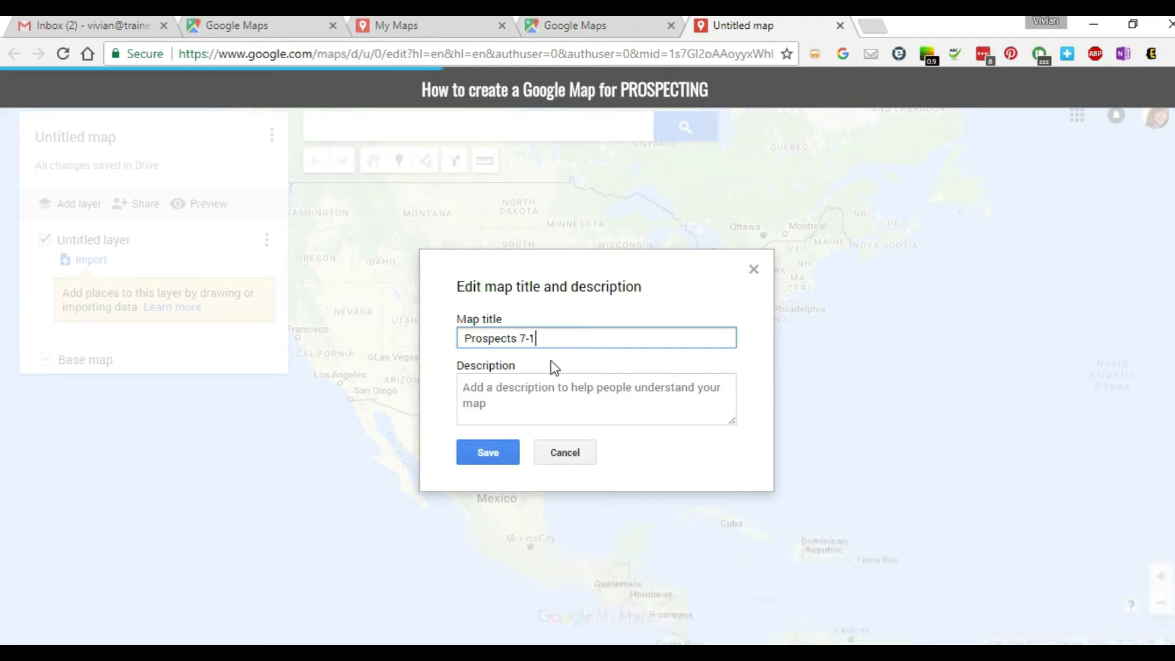
{"action": "left_click", "coordinate": [544, 403]}
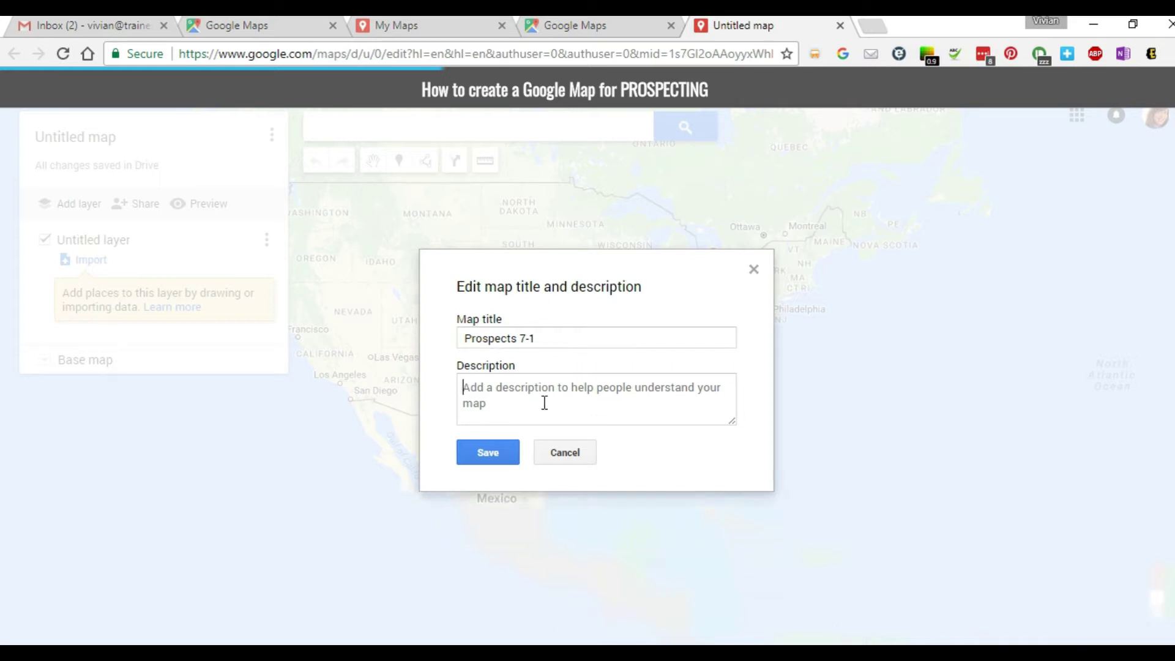
{"action": "type", "text": "Our prospects."}
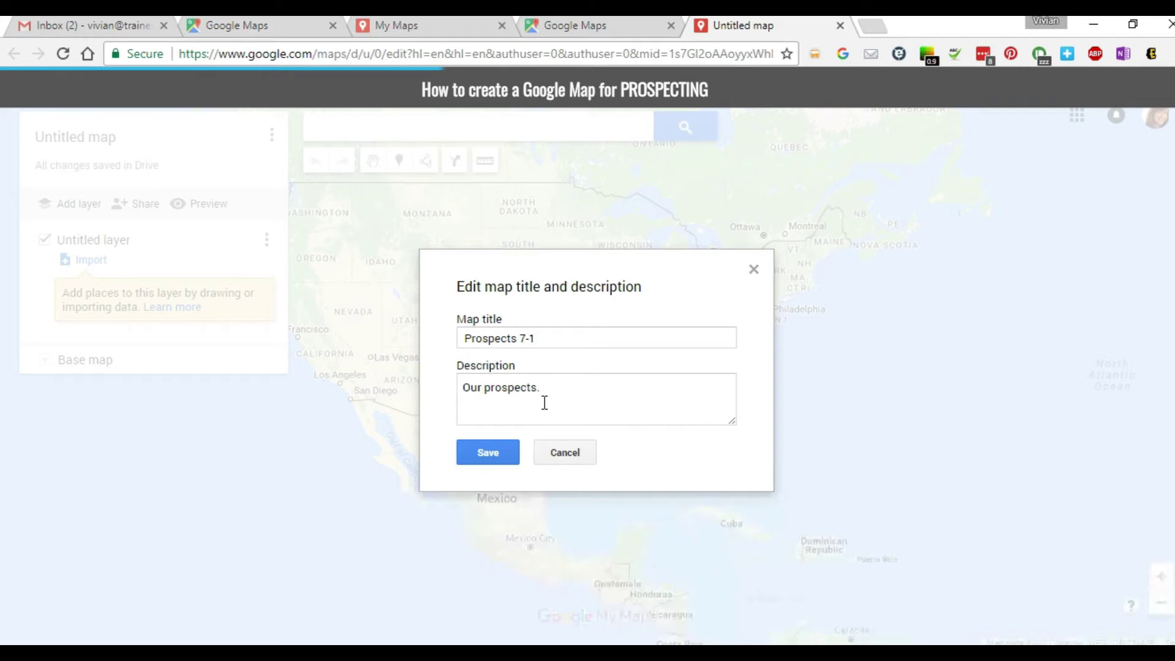
{"action": "left_click", "coordinate": [497, 451]}
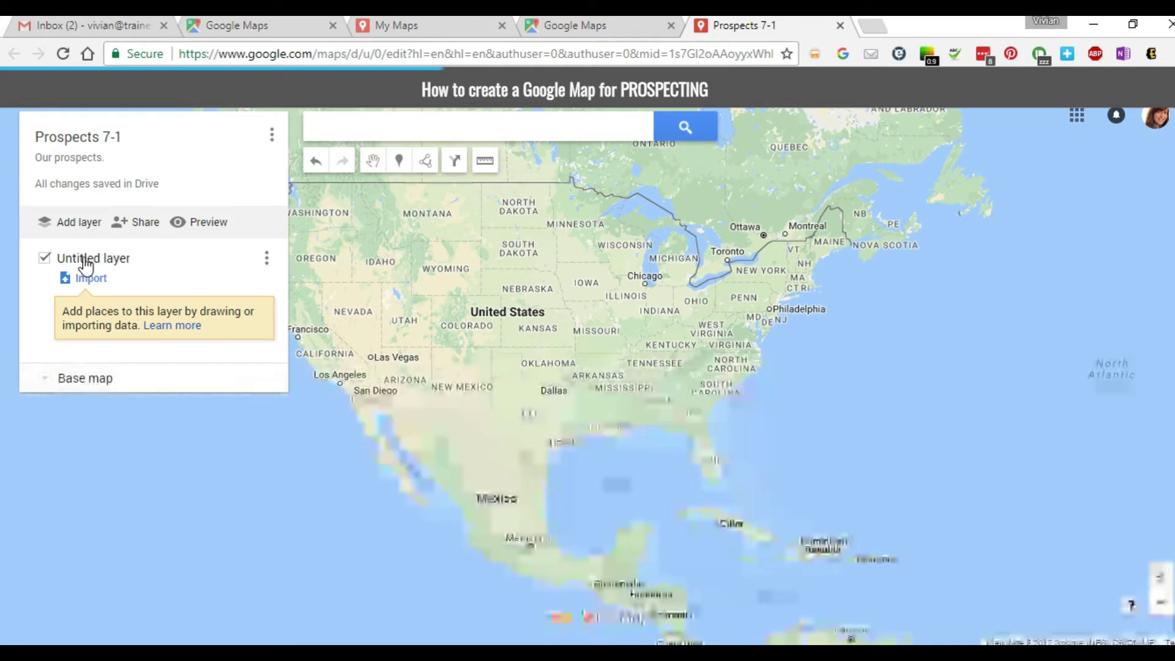
Step: Change the 'Untitled layer' name to 'Pediatrician'
{"action": "left_click", "coordinate": [107, 264]}
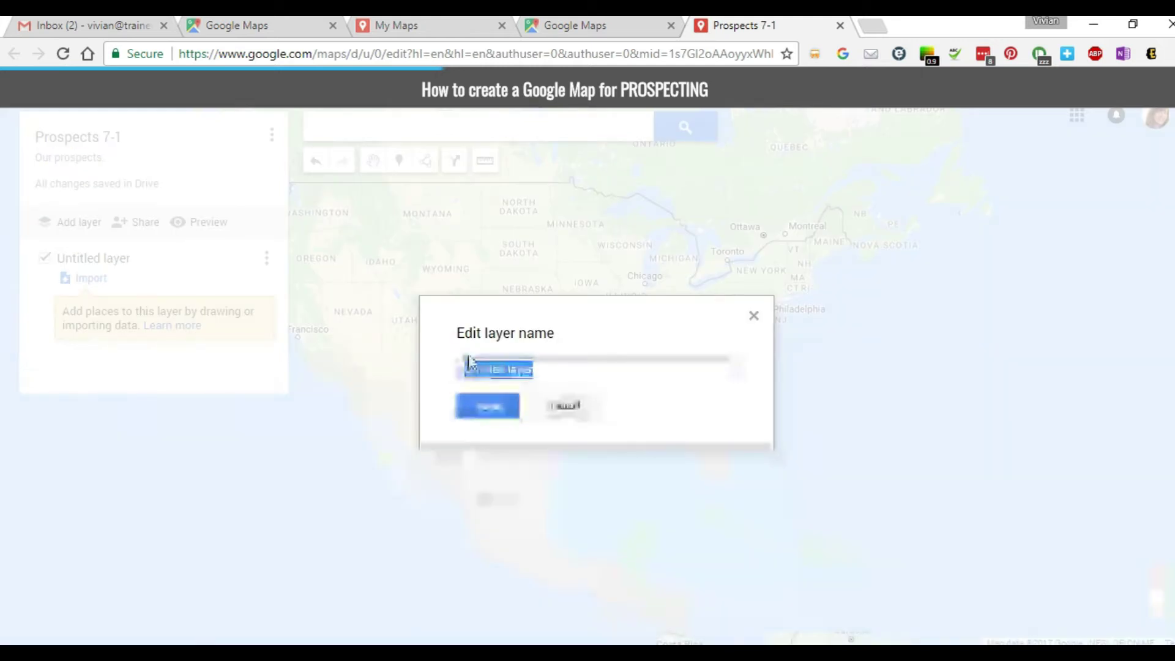
{"action": "key", "text": "BackSpace"}
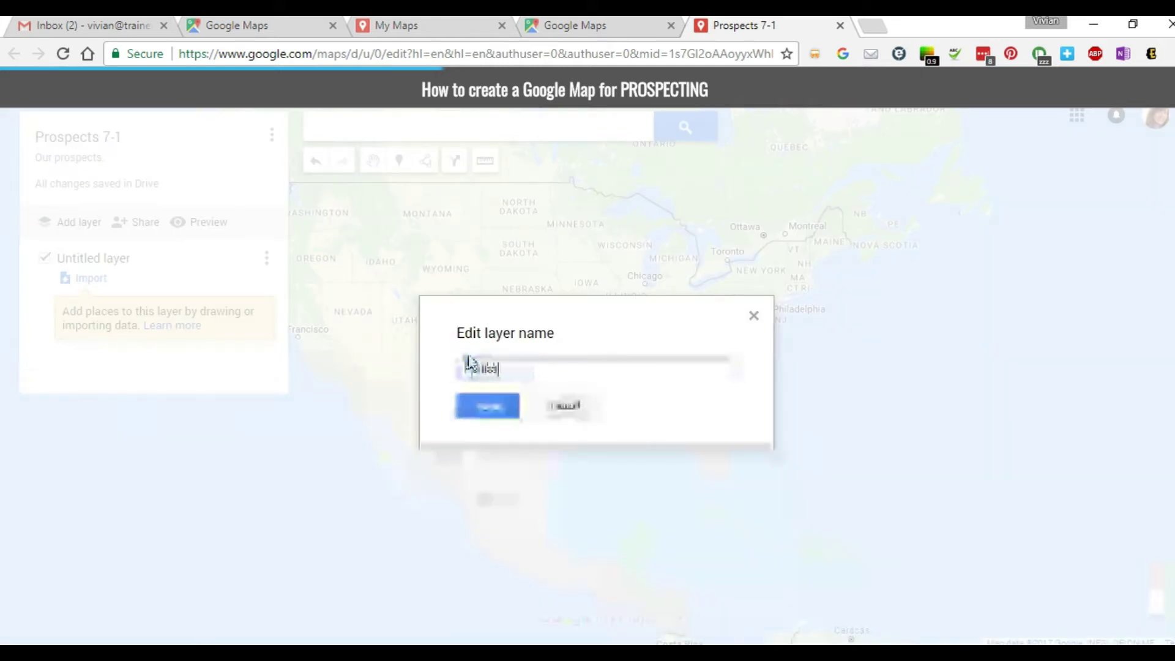
{"action": "type", "text": "Pediatrician"}
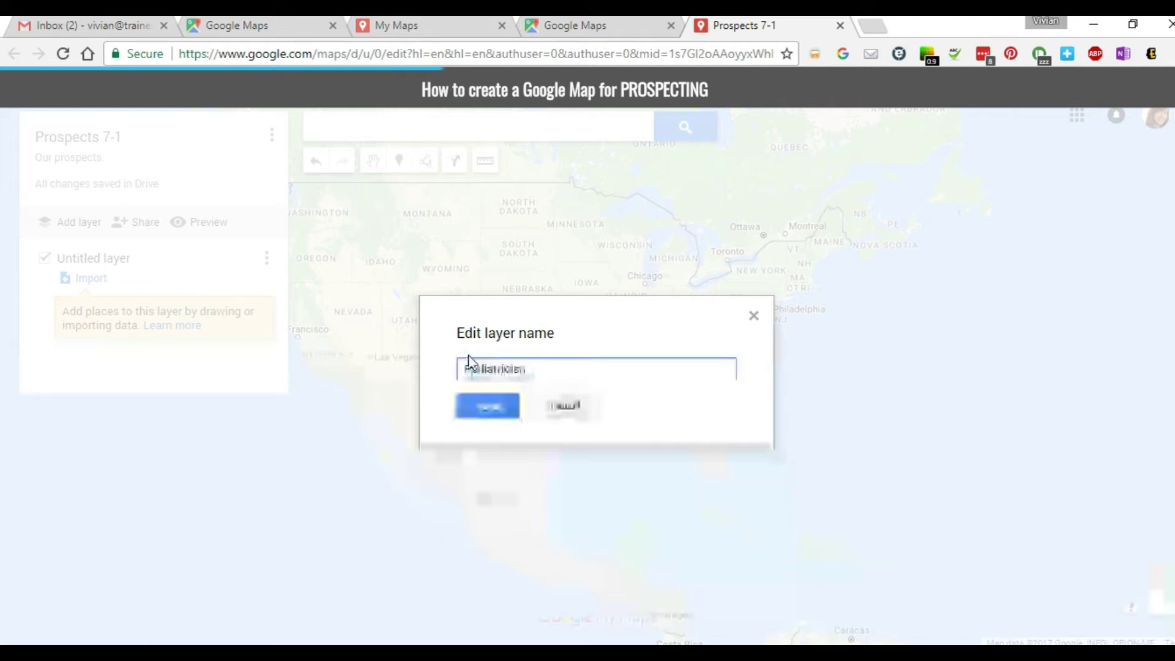
{"action": "left_click", "coordinate": [487, 406]}
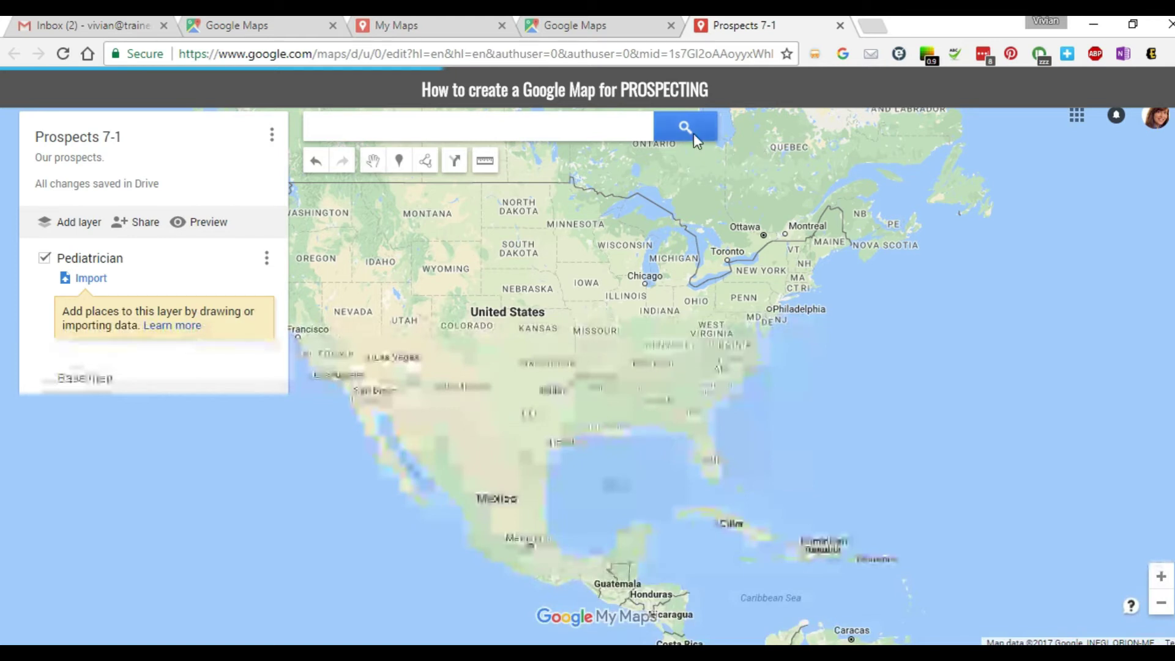
Step: Search 'Pediatricians in Homestead, FL' and open Pediatric Associates Homestead's details
{"action": "left_click", "coordinate": [461, 132]}
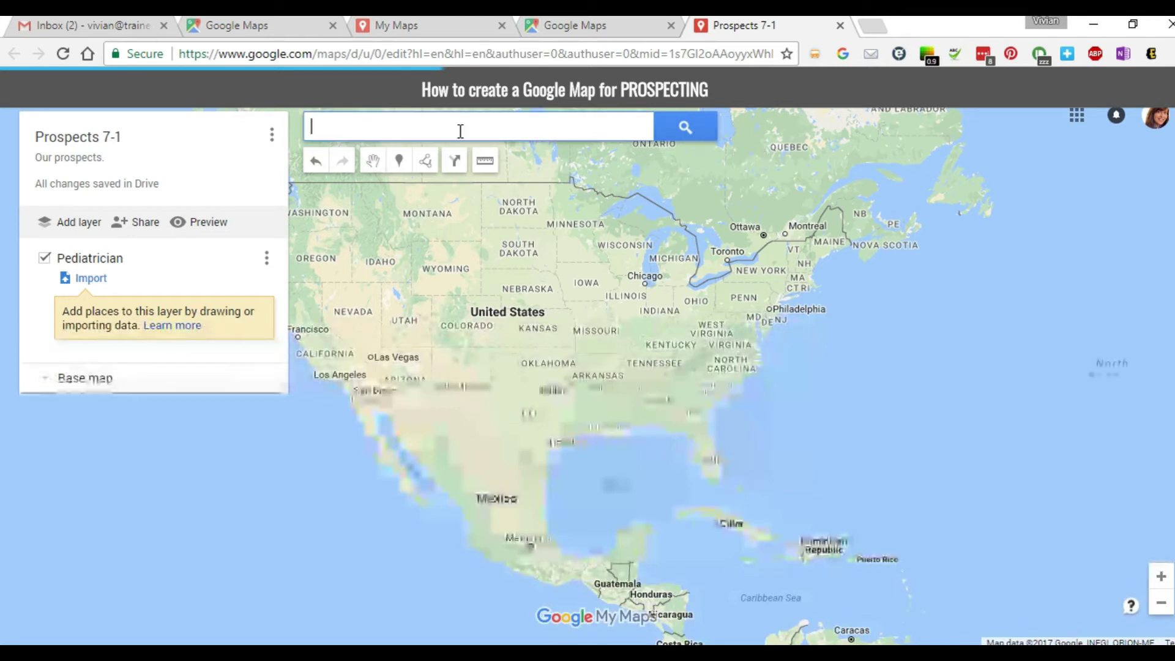
{"action": "type", "text": "pe"}
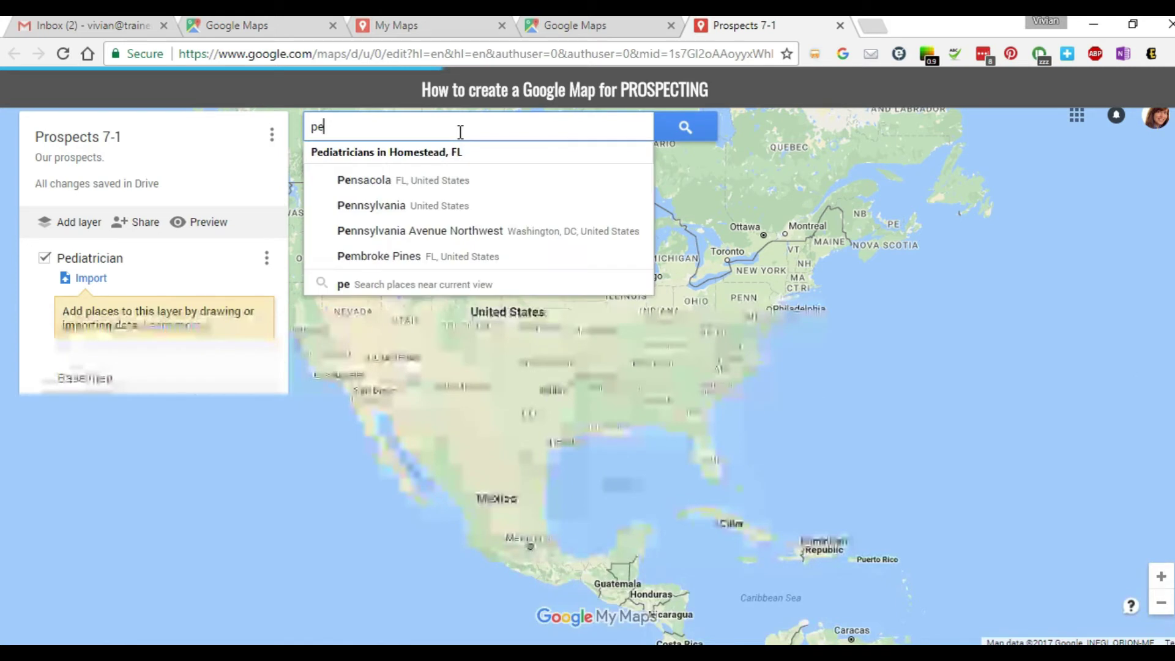
{"action": "type", "text": "diatr"}
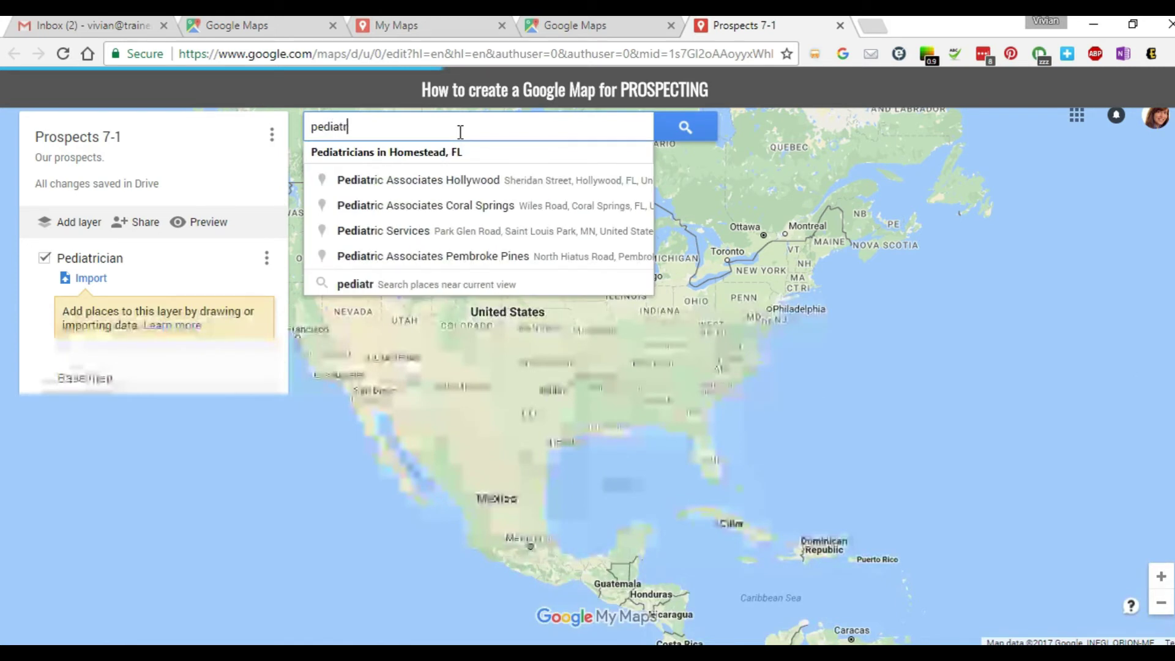
{"action": "type", "text": "icians in Homestead, FL"}
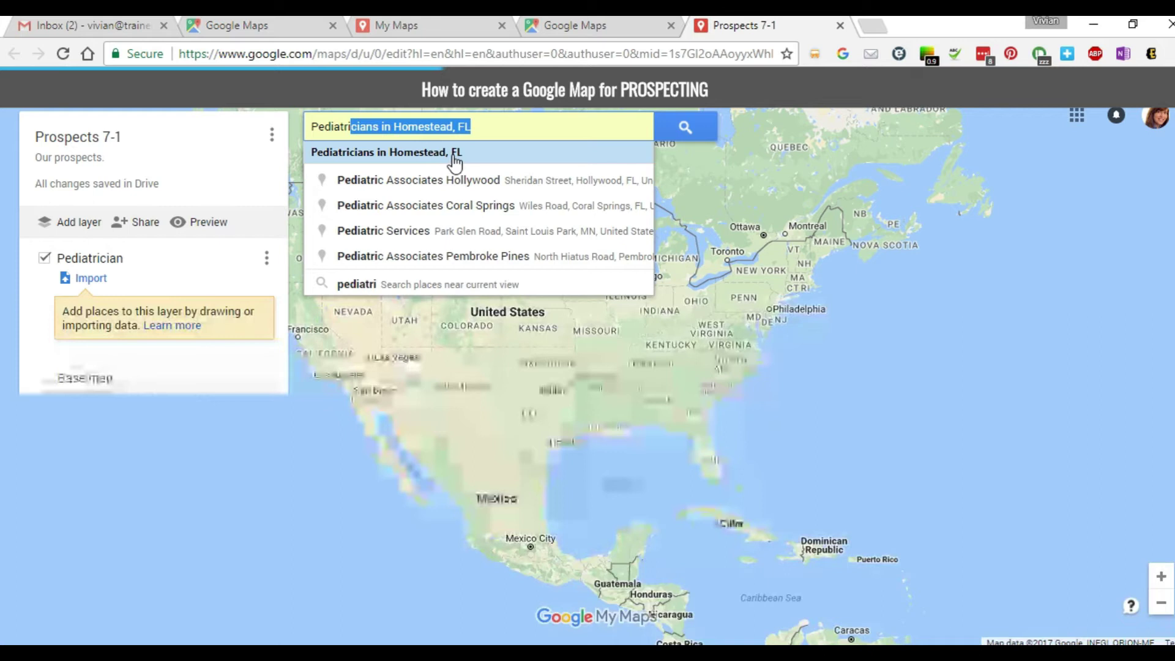
{"action": "left_click", "coordinate": [454, 162]}
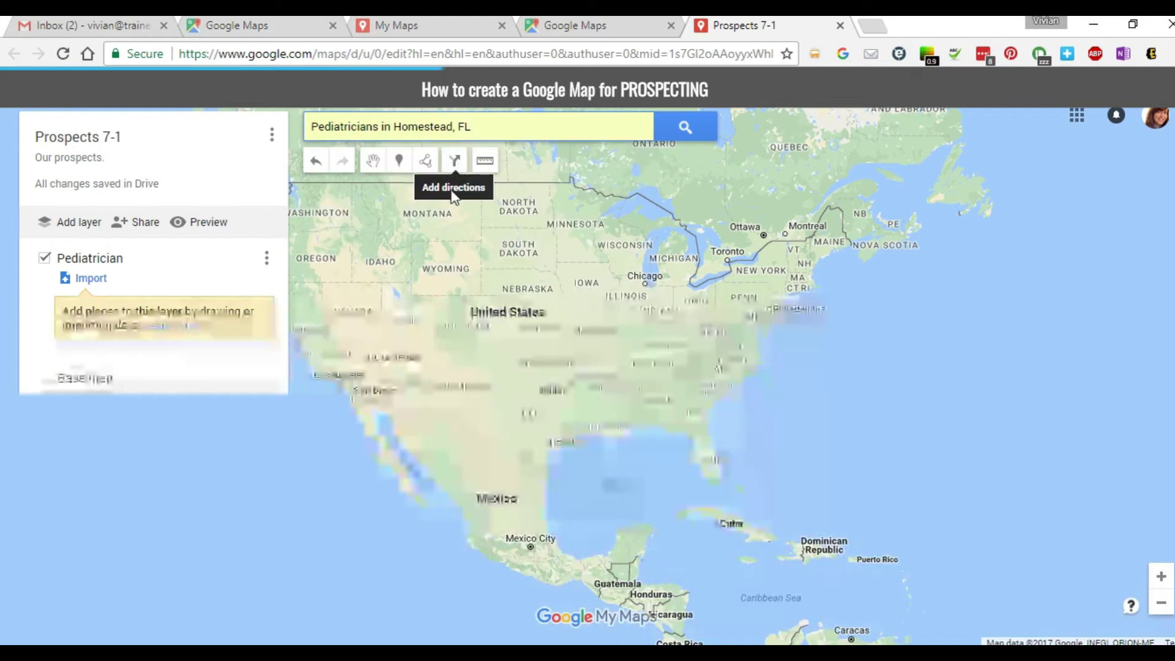
{"action": "left_click", "coordinate": [677, 127]}
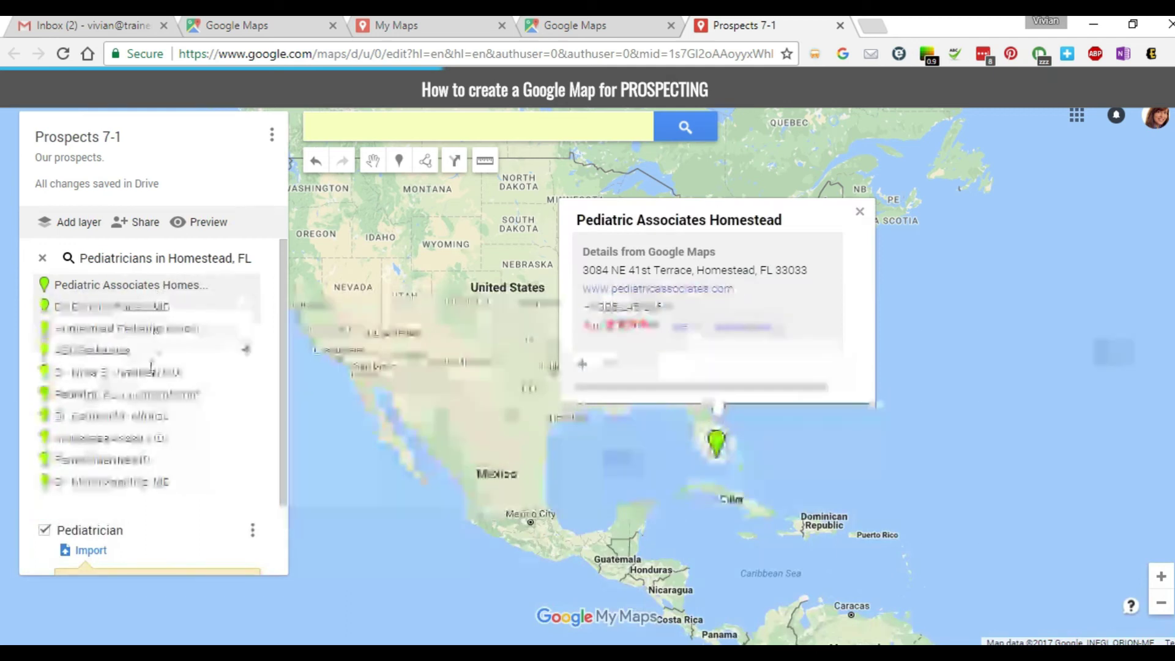
{"action": "scroll", "coordinate": [141, 319], "scroll_direction": "down", "scroll_amount": 2}
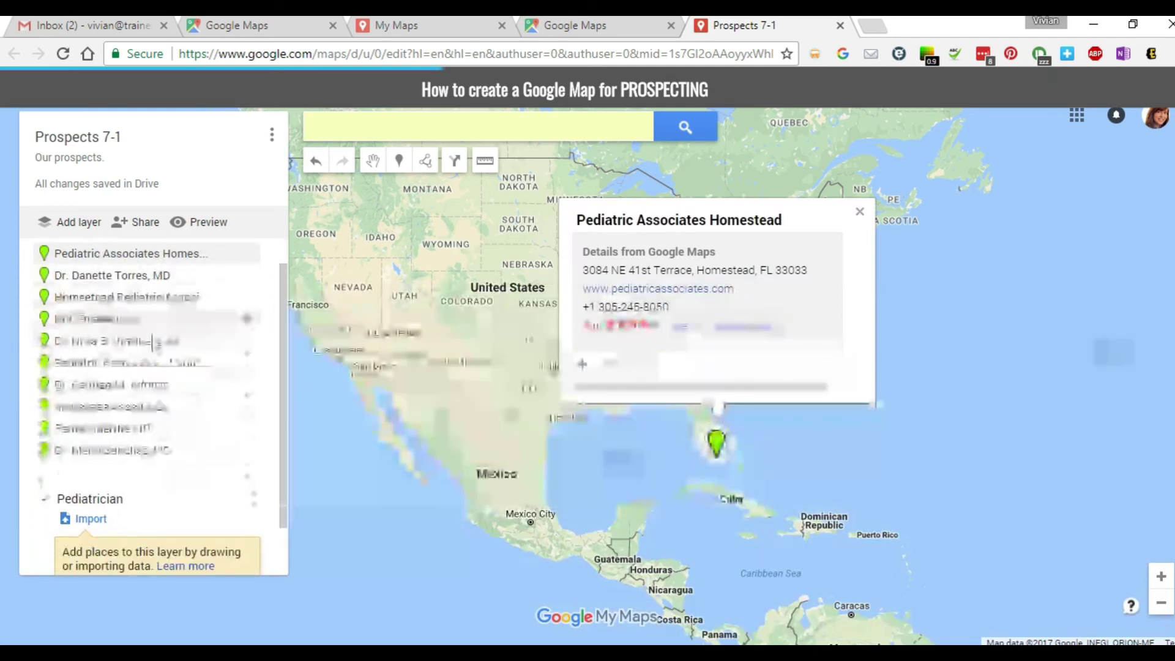
{"action": "scroll", "coordinate": [158, 355], "scroll_direction": "up", "scroll_amount": 2}
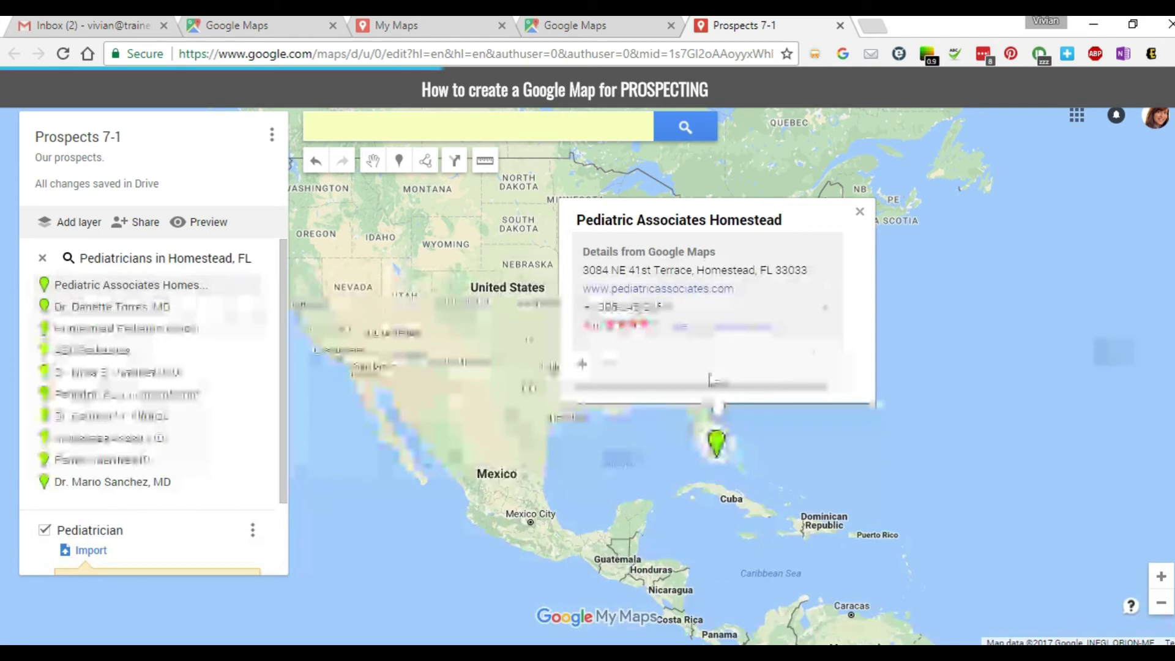
Step: Add Pediatric Associates Homestead to the layer with an 'Office Manager' note naming the manager
{"action": "left_click", "coordinate": [583, 369]}
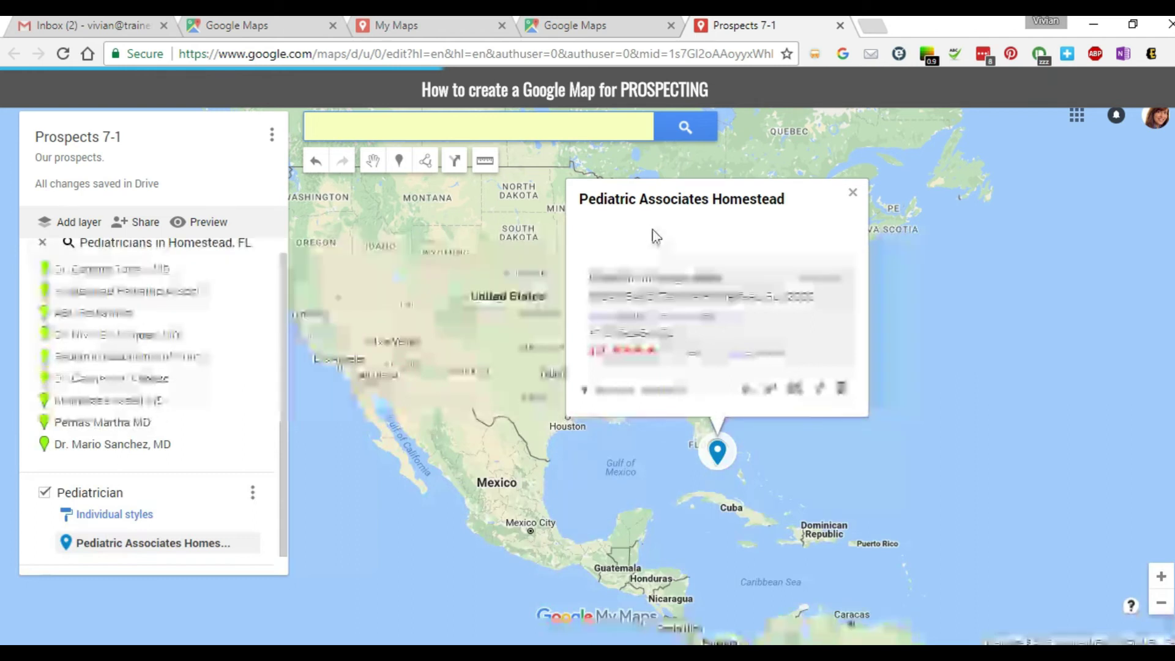
{"action": "left_click", "coordinate": [771, 392]}
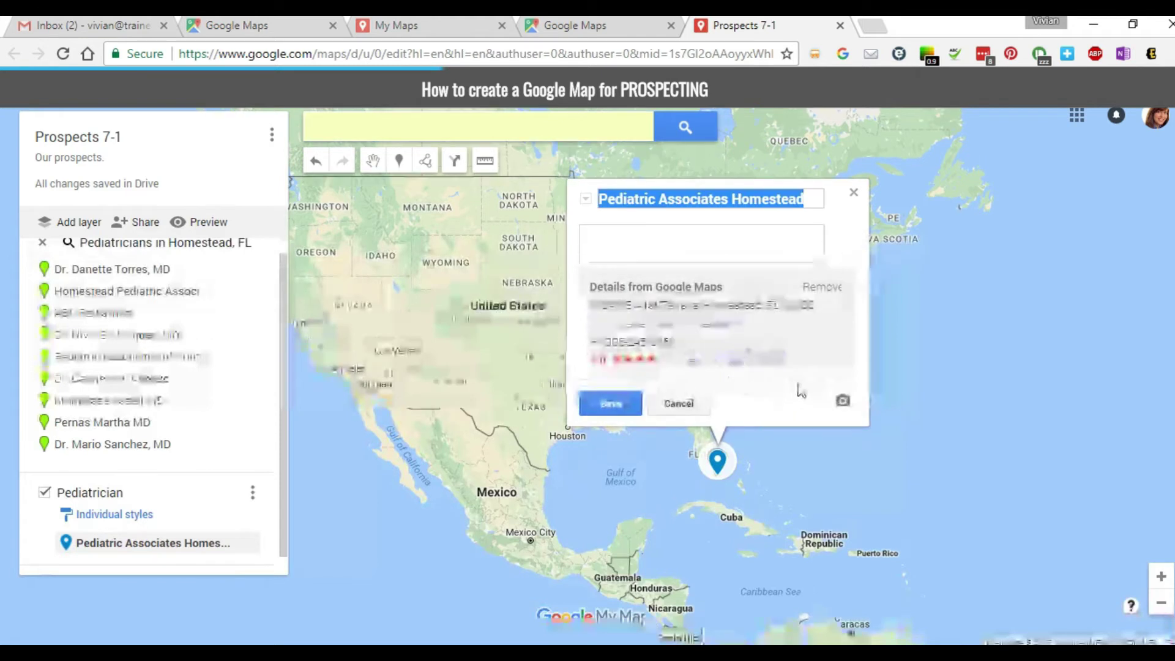
{"action": "left_click", "coordinate": [674, 256]}
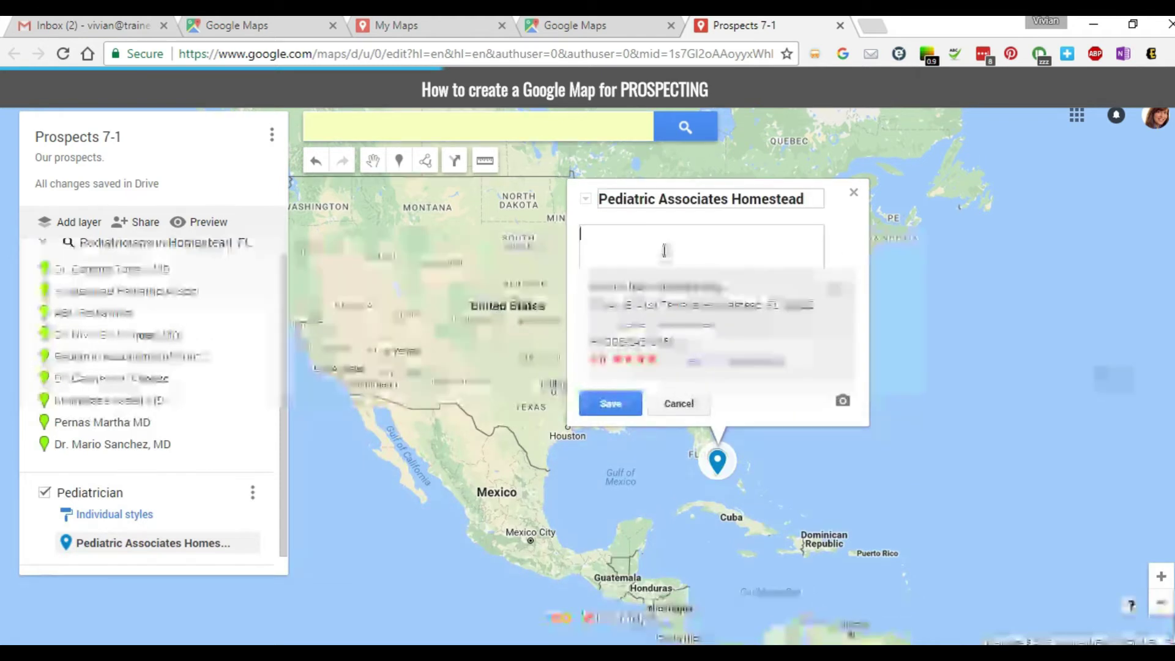
{"action": "type", "text": "Offic"}
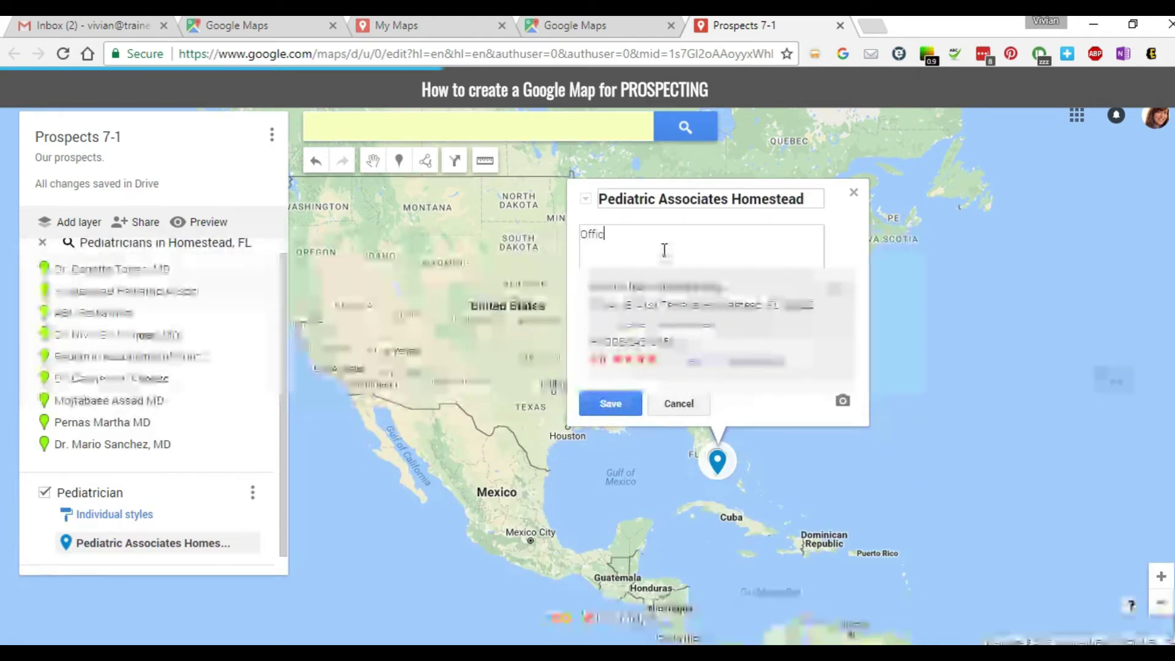
{"action": "type", "text": "e Manage"}
{"action": "type", "text": "r"}
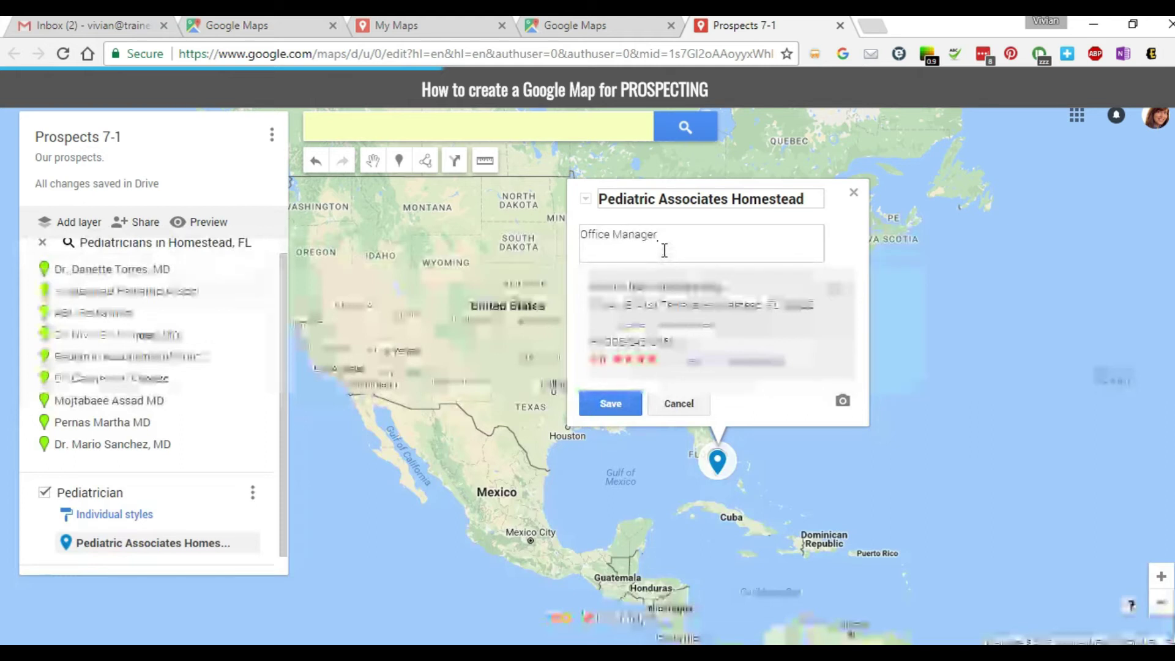
{"action": "type", "text": ": Sus"}
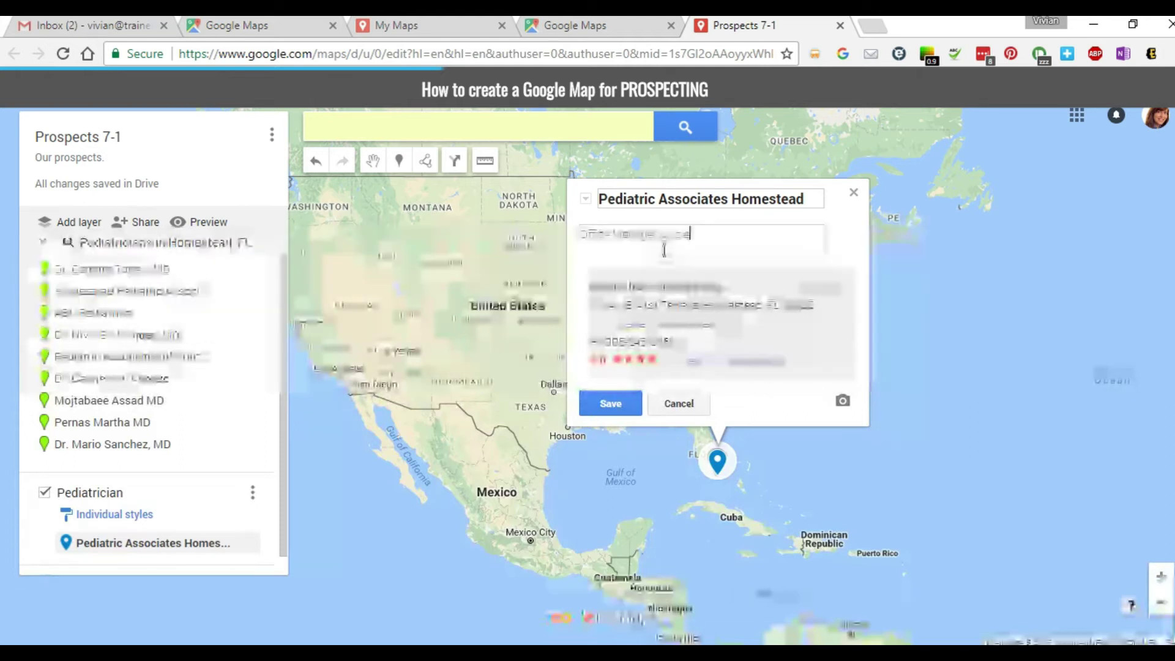
{"action": "type", "text": "ie Q"}
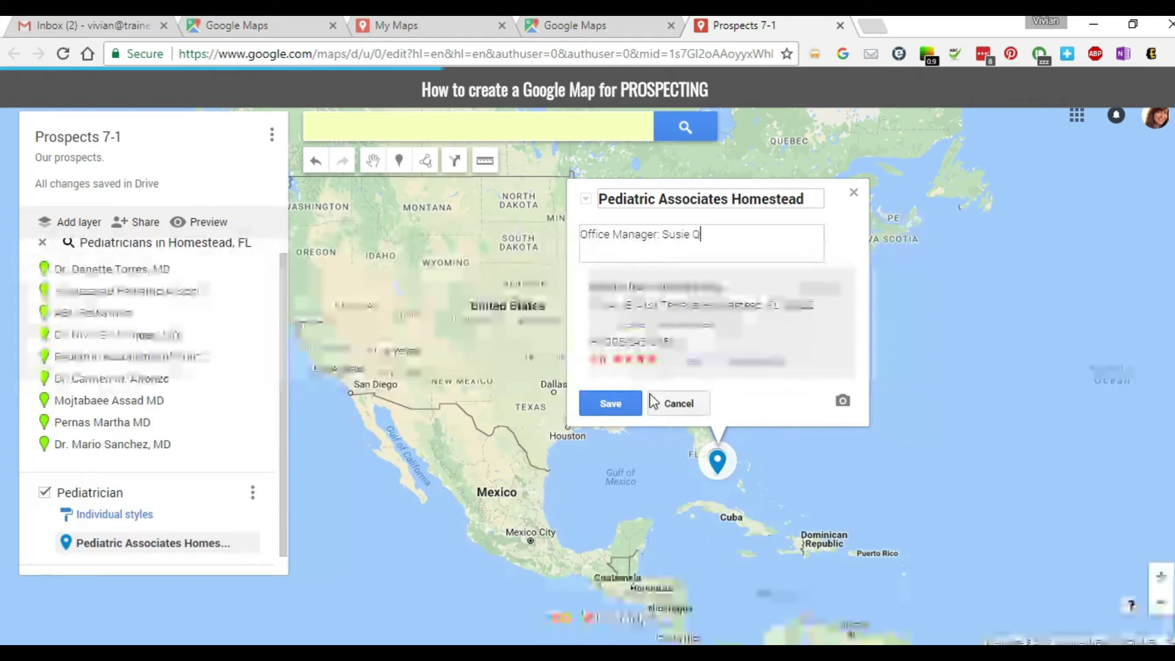
{"action": "left_click", "coordinate": [626, 402]}
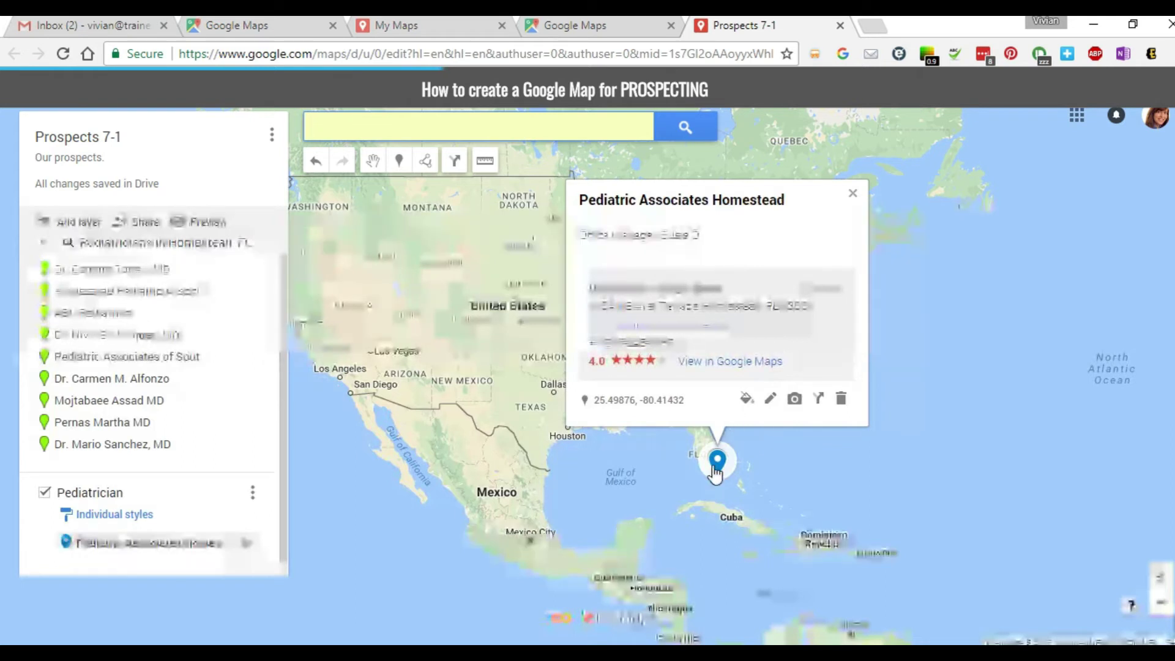
Step: Turn the Pediatric Associates Homestead pin yellow, then add ABC Pediatrics as a yellow pin
{"action": "left_click", "coordinate": [747, 401]}
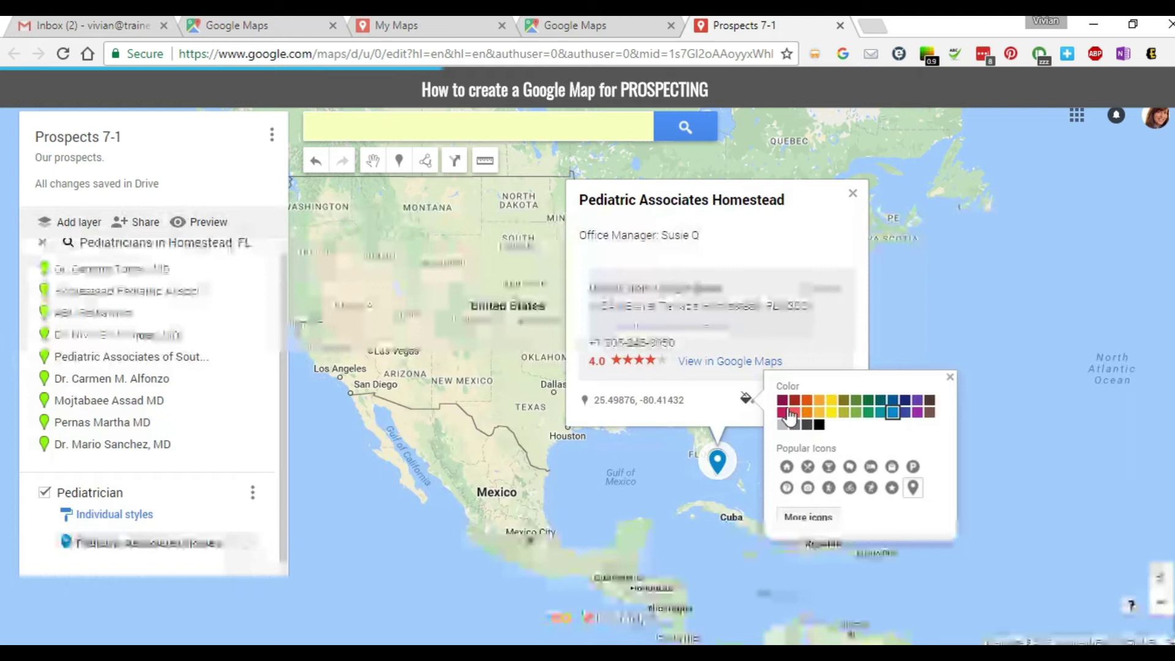
{"action": "left_click", "coordinate": [831, 417]}
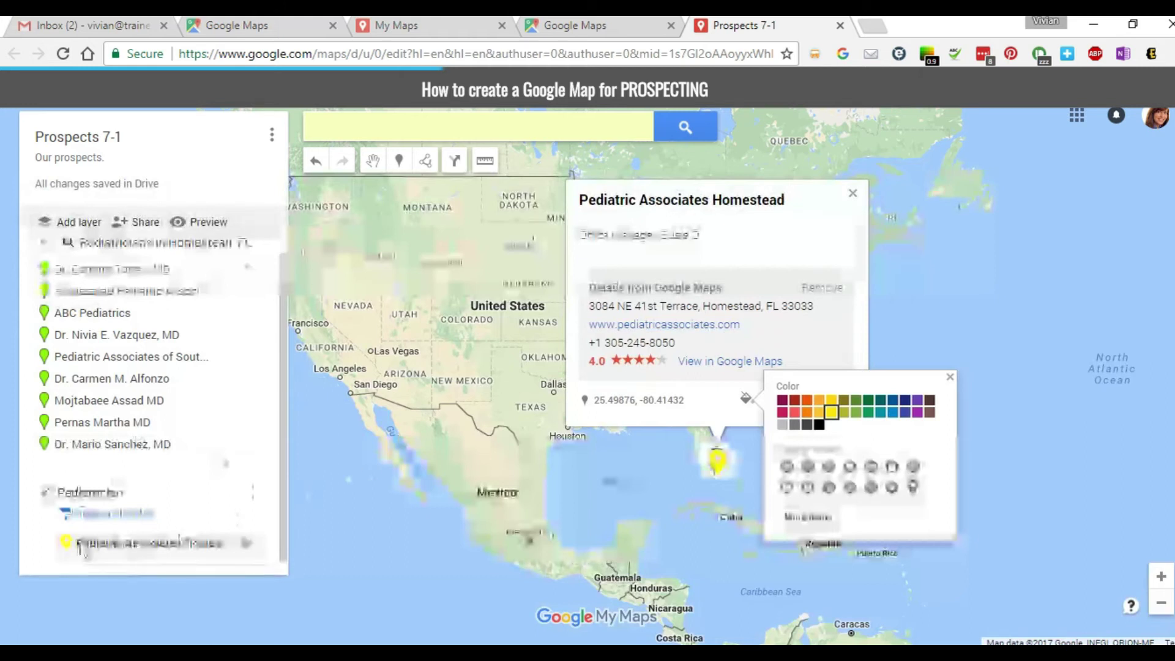
{"action": "left_click", "coordinate": [103, 319]}
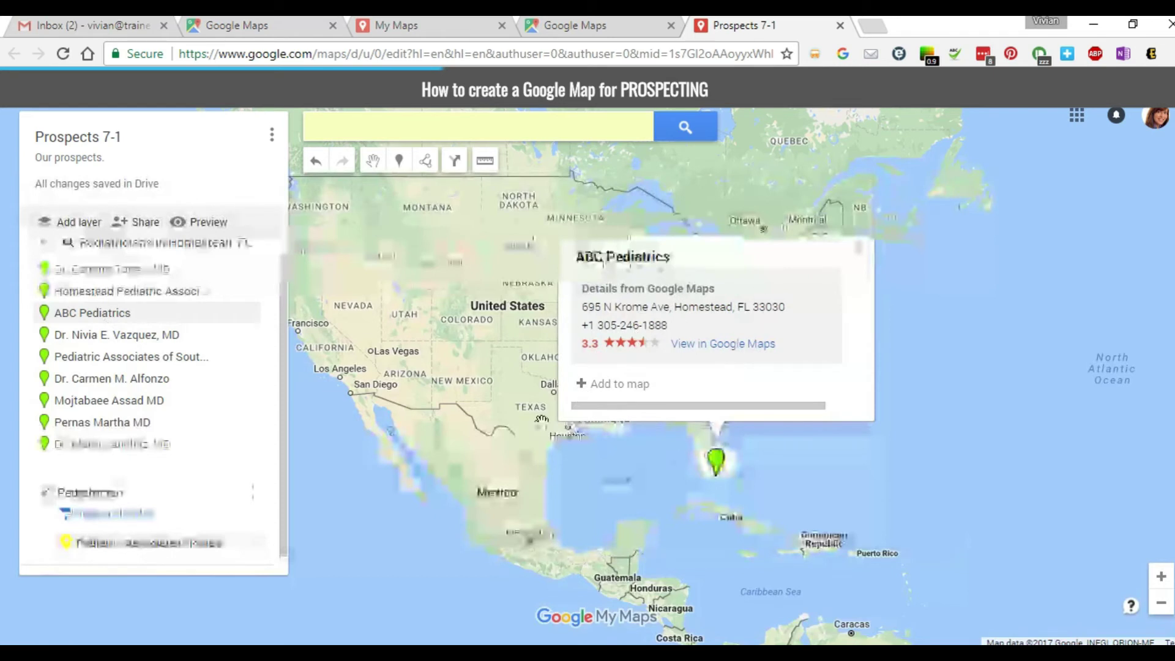
{"action": "left_click", "coordinate": [581, 385]}
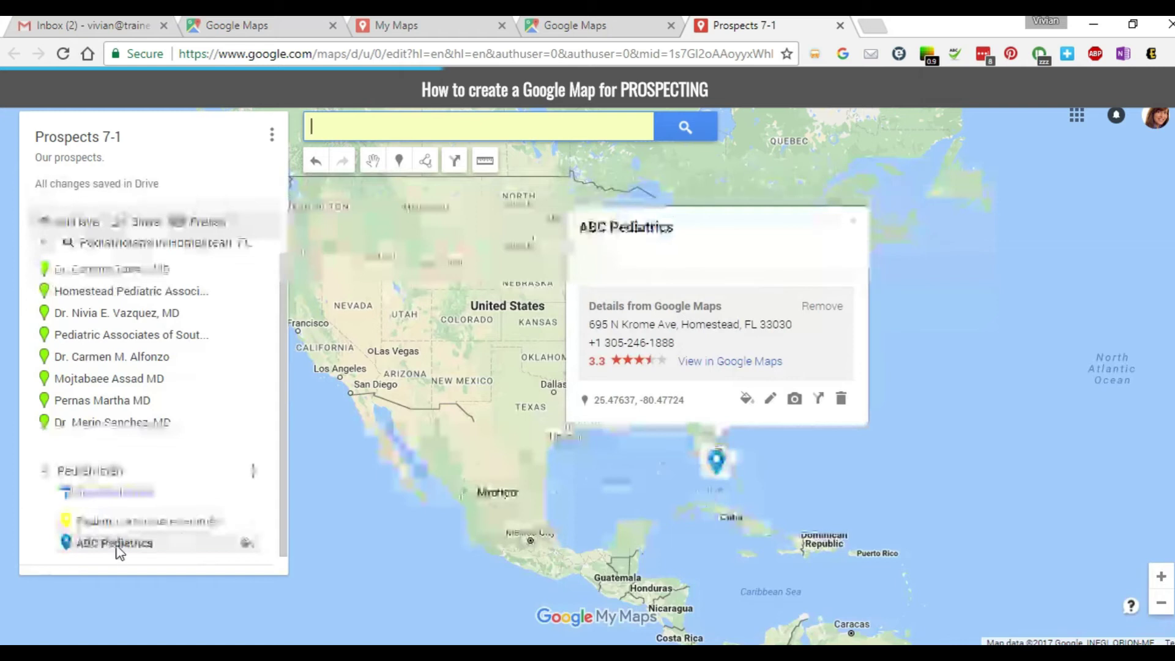
{"action": "left_click", "coordinate": [746, 400]}
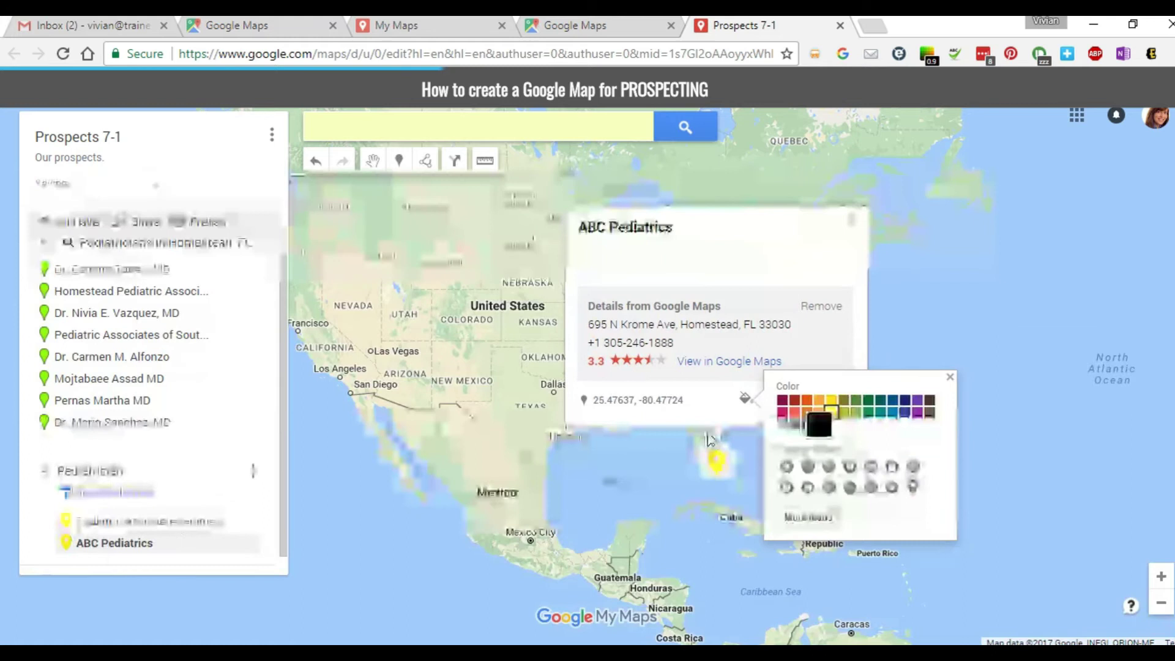
{"action": "left_click", "coordinate": [831, 412]}
Step: Add Pernas Martha MD with a note naming its manager, styled as a yellow pin
{"action": "left_click", "coordinate": [144, 400]}
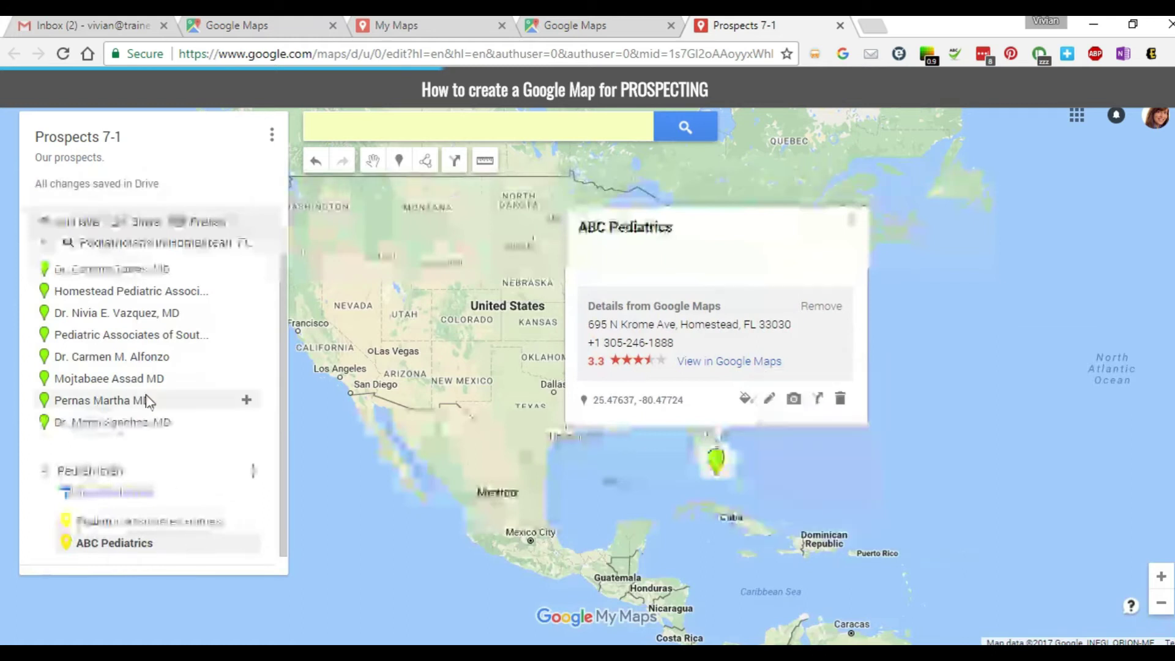
{"action": "left_click", "coordinate": [587, 386]}
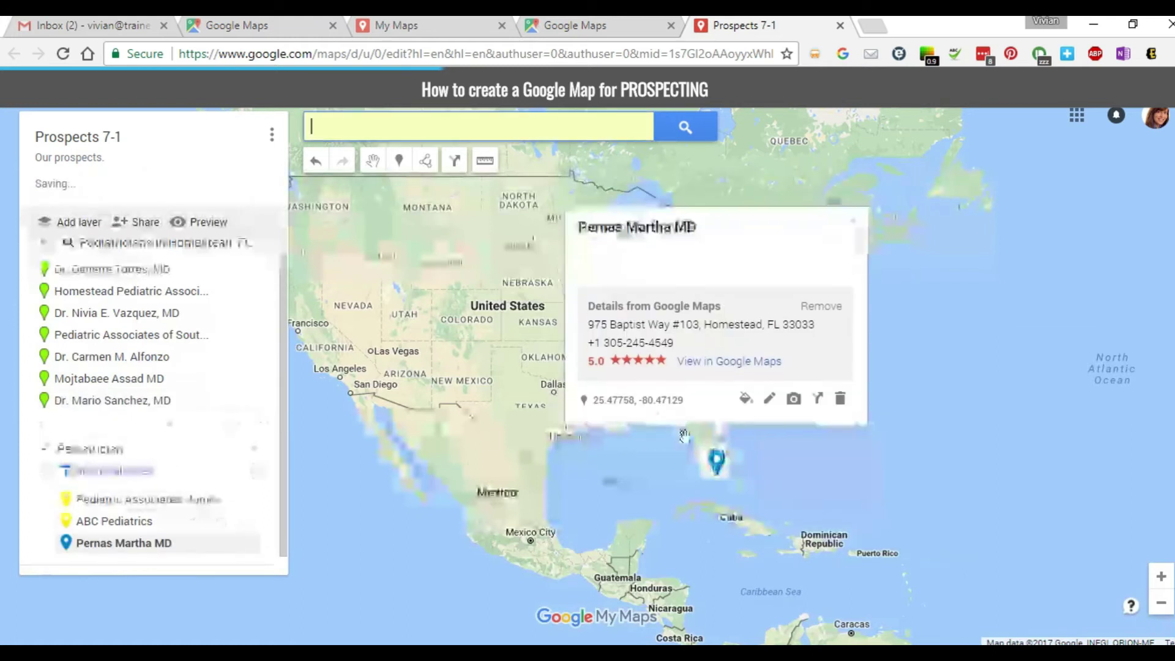
{"action": "left_click", "coordinate": [768, 401]}
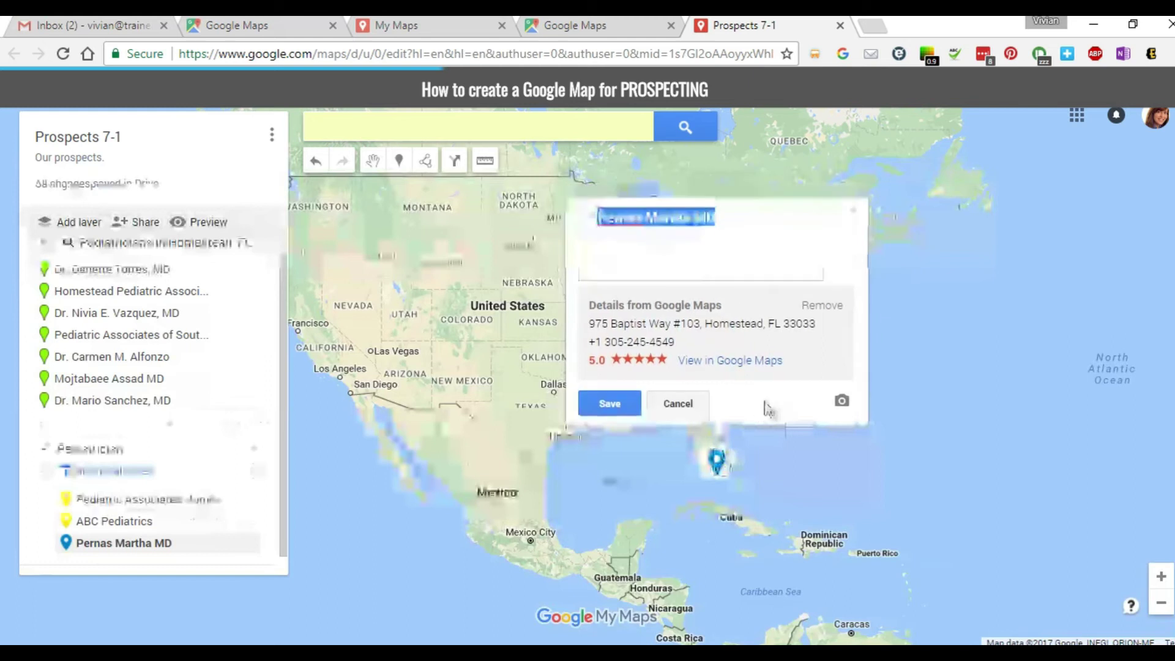
{"action": "left_click", "coordinate": [658, 265]}
{"action": "type", "text": "Brenda "}
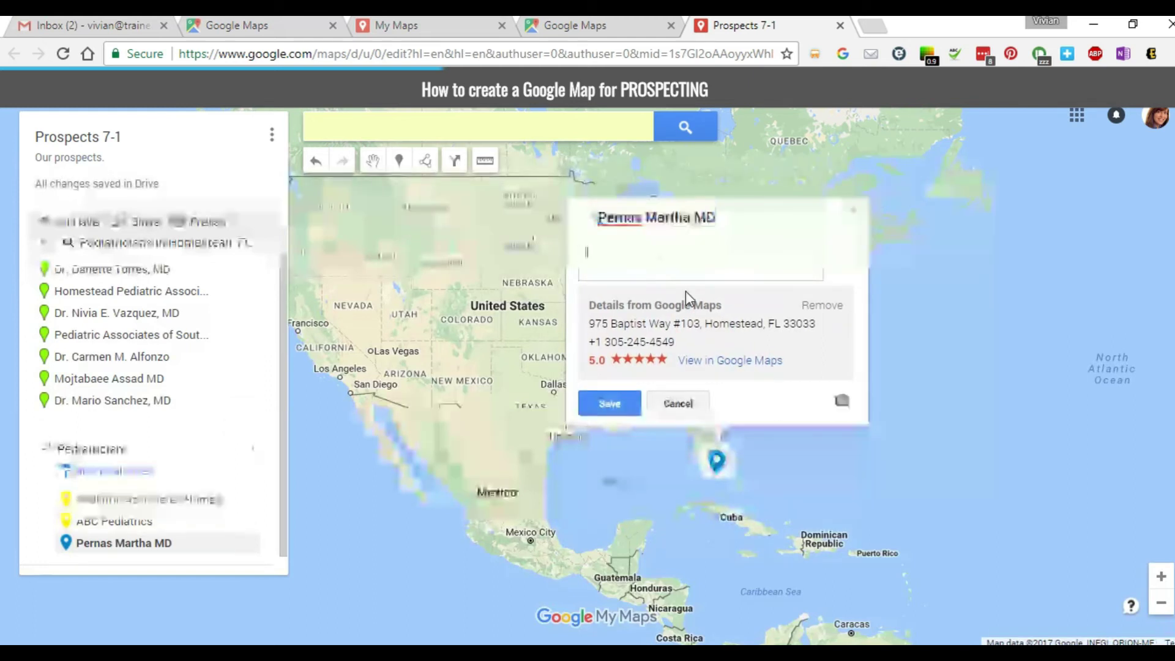
{"action": "type", "text": "manager"}
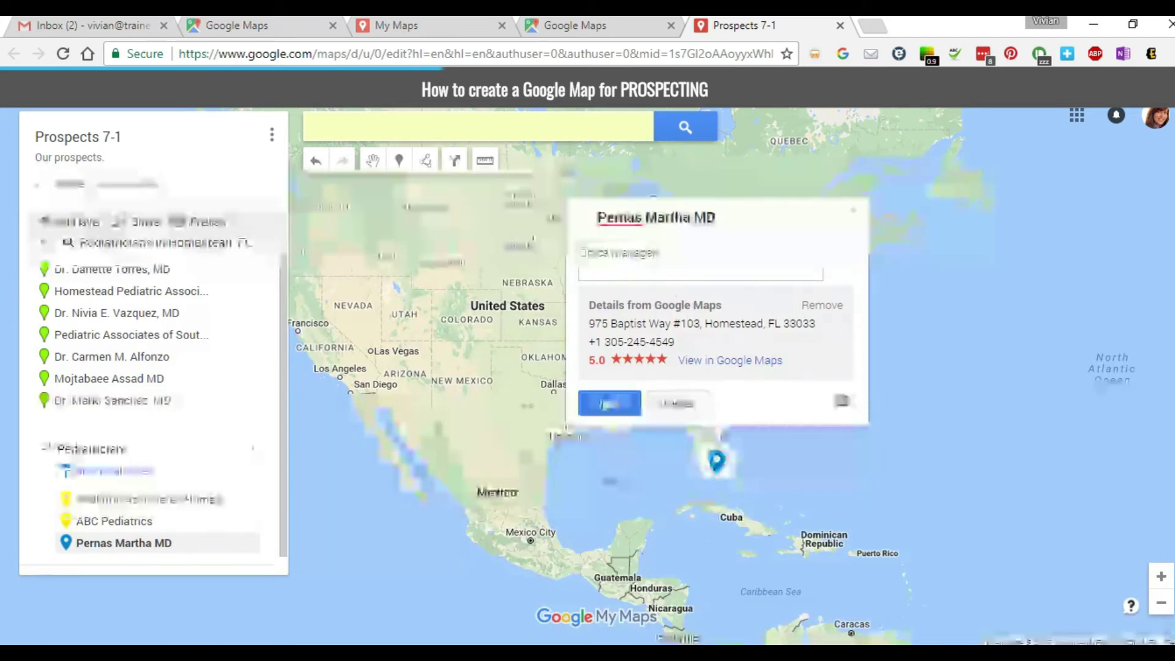
{"action": "left_click", "coordinate": [615, 403]}
{"action": "left_click", "coordinate": [745, 399]}
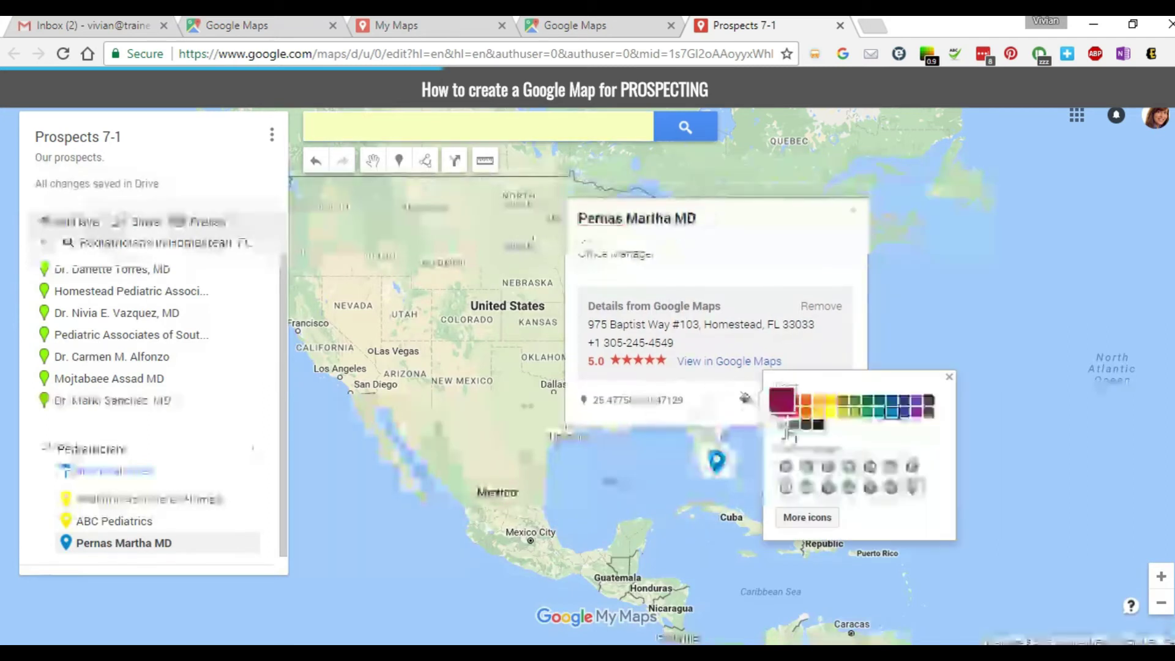
{"action": "left_click", "coordinate": [834, 418]}
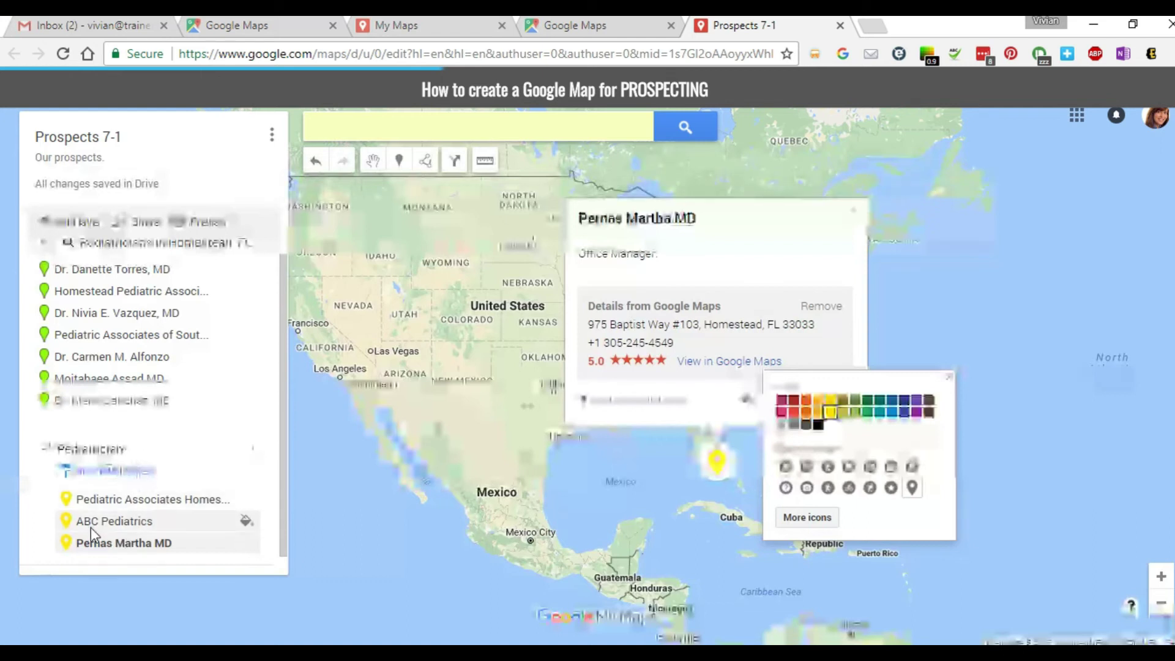
Step: Close the style choices and open the map's sharing settings
{"action": "left_click", "coordinate": [111, 484]}
{"action": "left_click", "coordinate": [120, 541]}
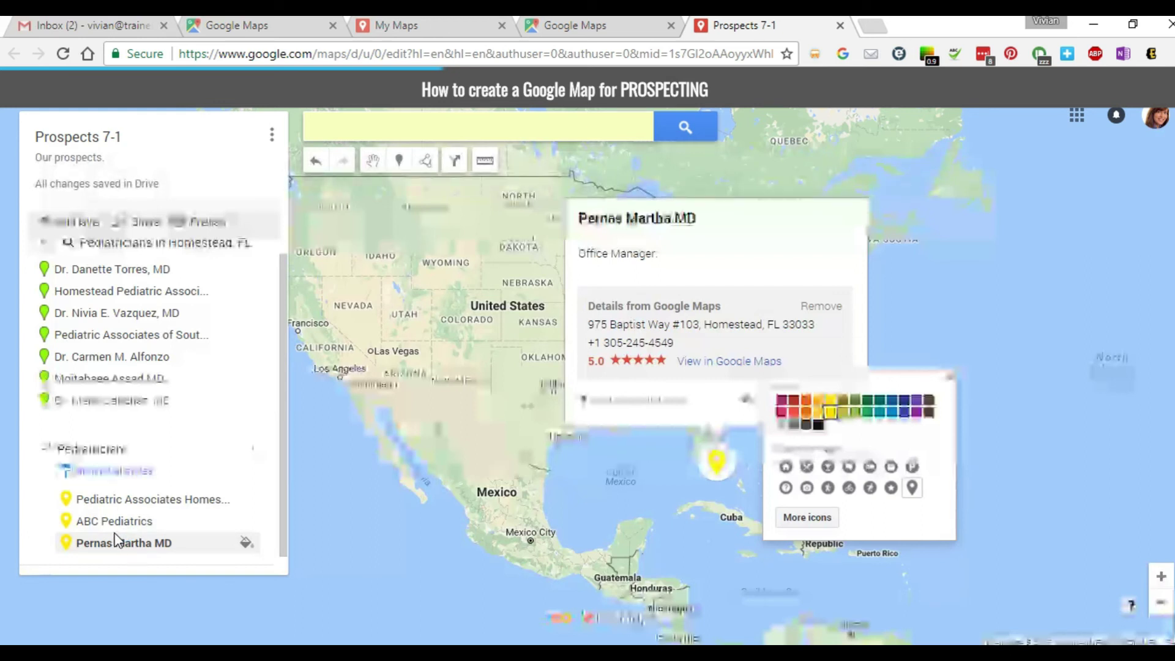
{"action": "left_click", "coordinate": [148, 224]}
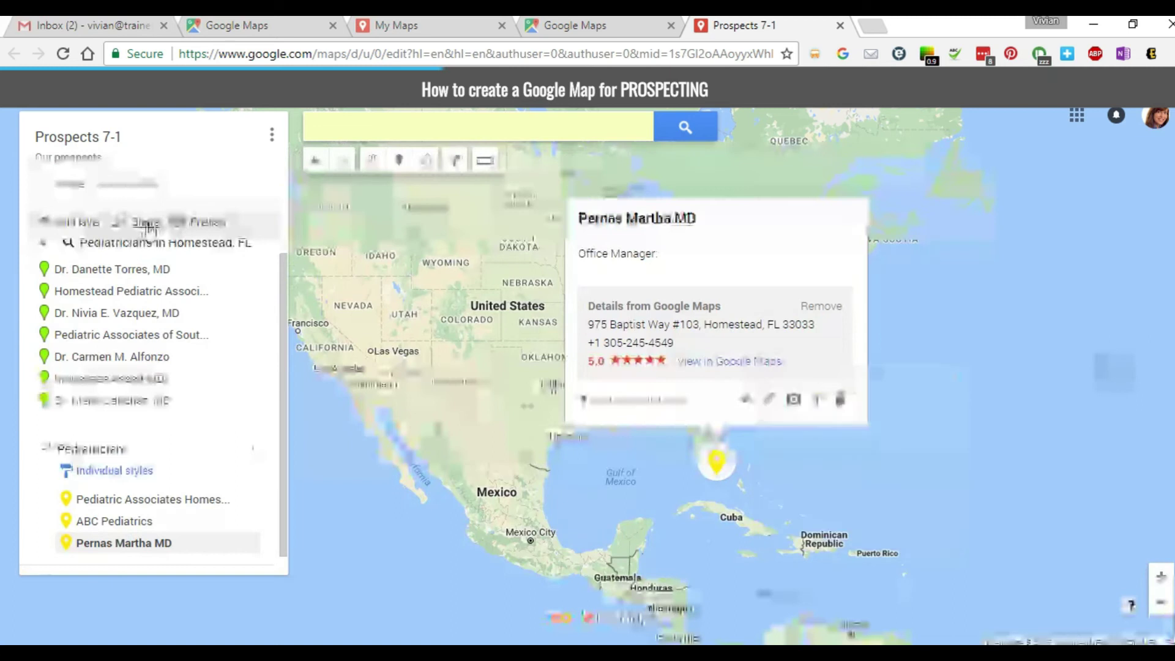
{"action": "left_click", "coordinate": [148, 224]}
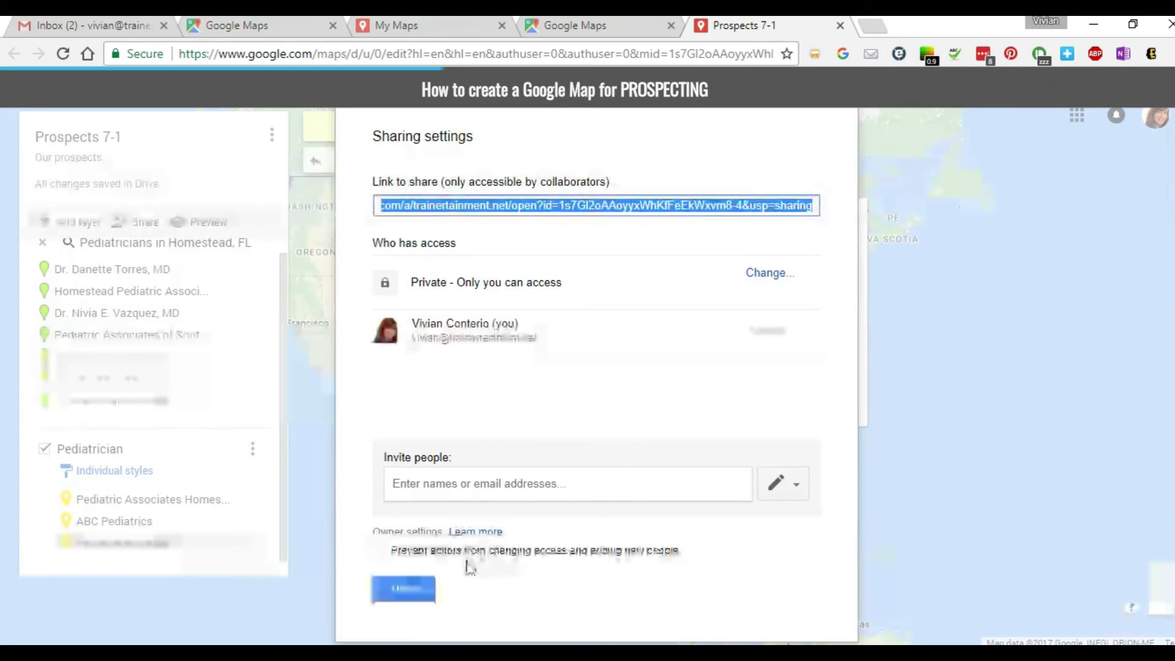
{"action": "left_click", "coordinate": [420, 593]}
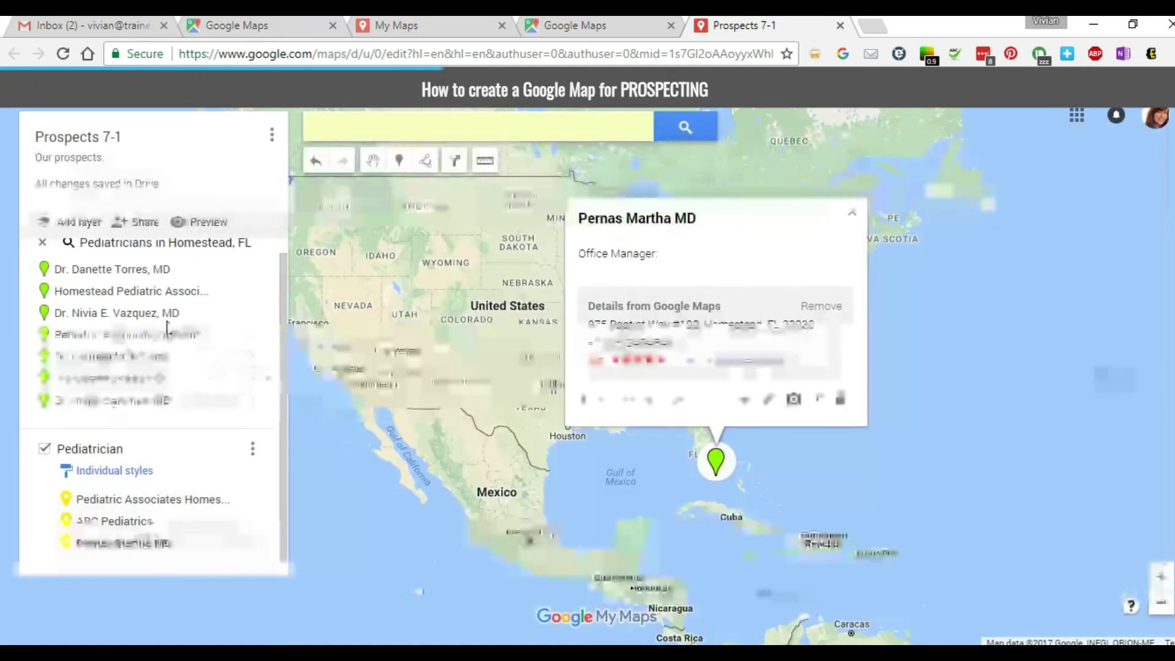
{"action": "left_click", "coordinate": [207, 223]}
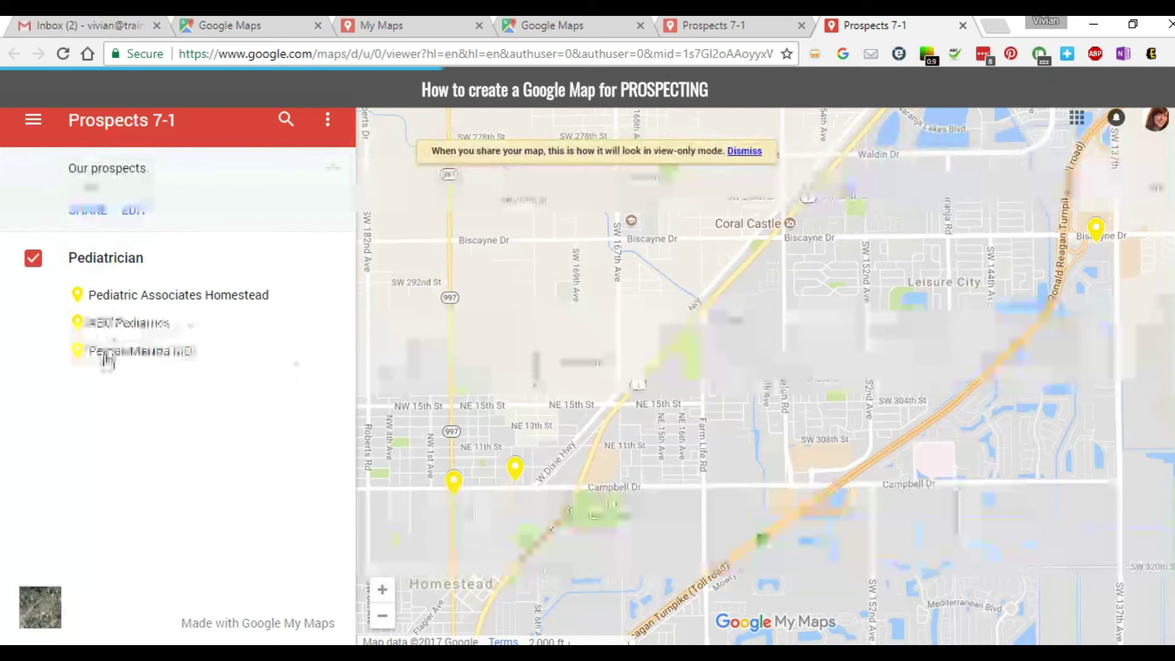
Step: Toggle the Pediatrician layer's visibility off and on, then return to the Prospects 7-1 editor tab
{"action": "left_click", "coordinate": [33, 264]}
{"action": "left_click", "coordinate": [33, 263]}
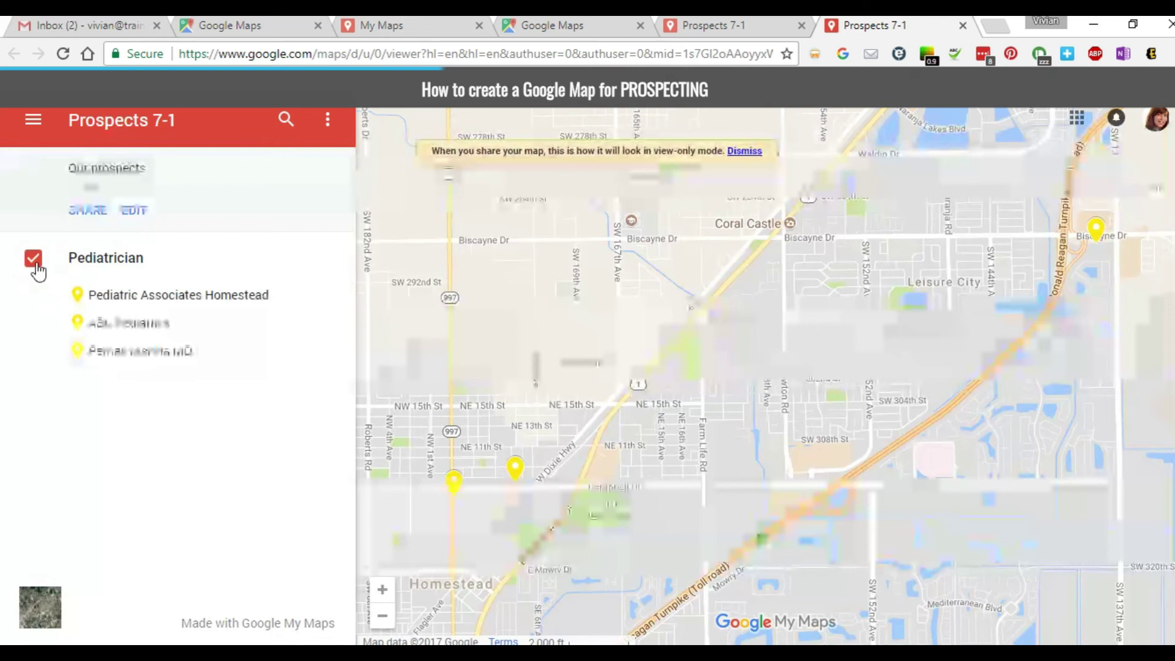
{"action": "left_click", "coordinate": [35, 264]}
{"action": "left_click", "coordinate": [34, 262]}
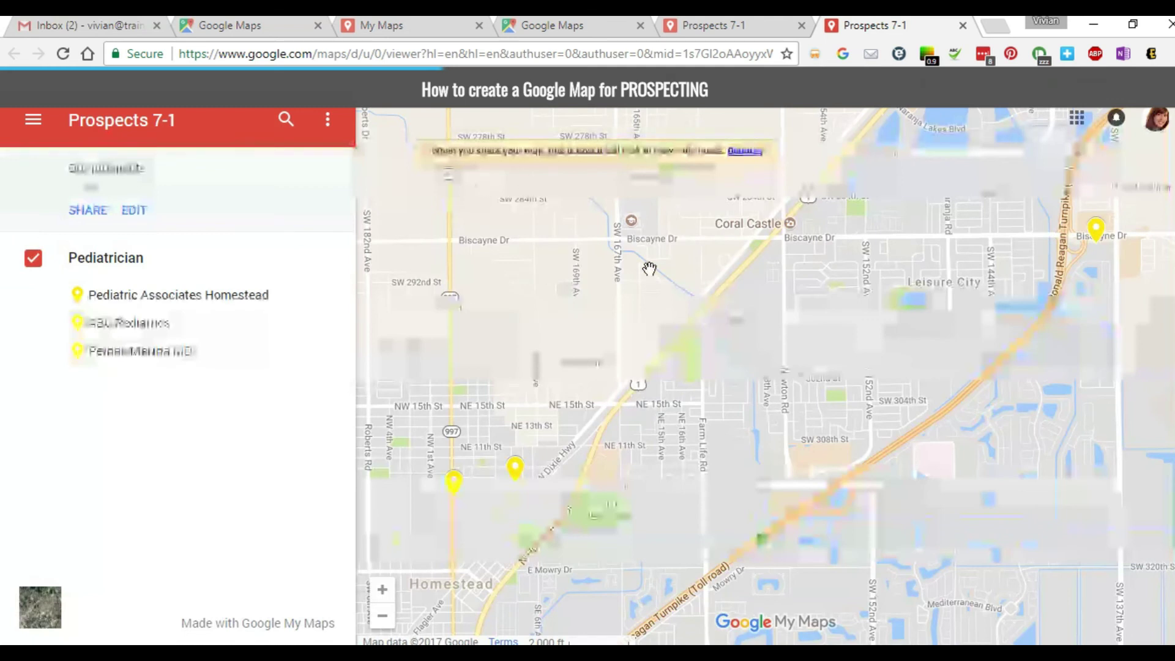
{"action": "left_click", "coordinate": [722, 30]}
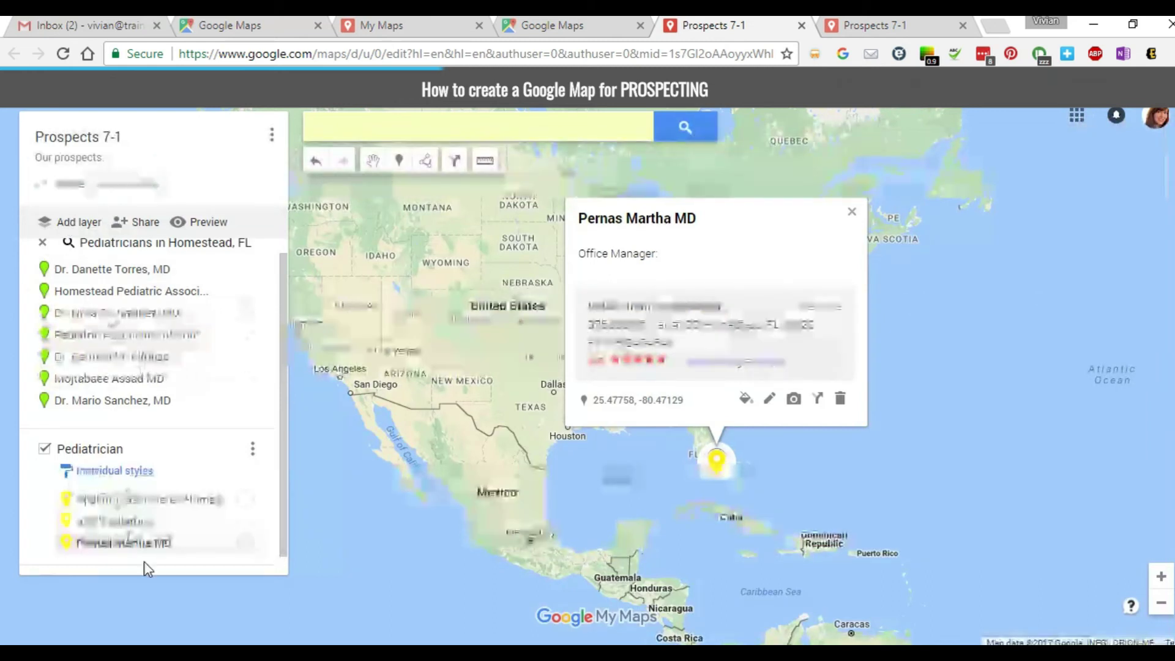
Step: Rename the second 'Untitled layer' below Pediatrician to 'Orthodontics'
{"action": "scroll", "coordinate": [269, 462], "scroll_direction": "down", "scroll_amount": 1}
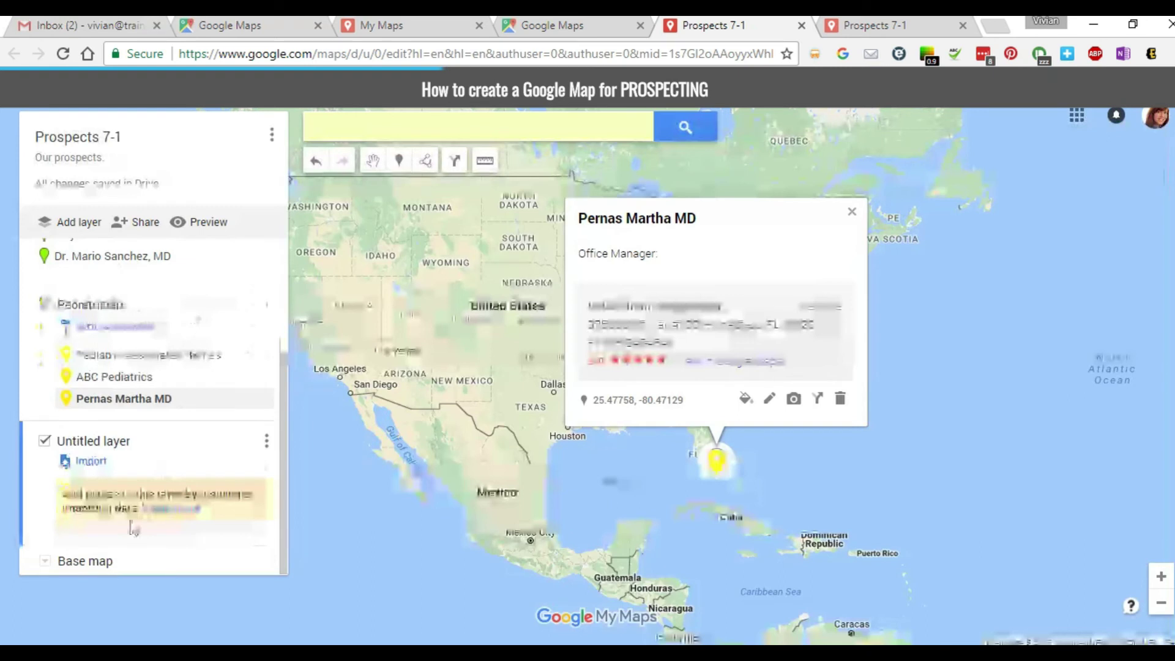
{"action": "left_click", "coordinate": [109, 443]}
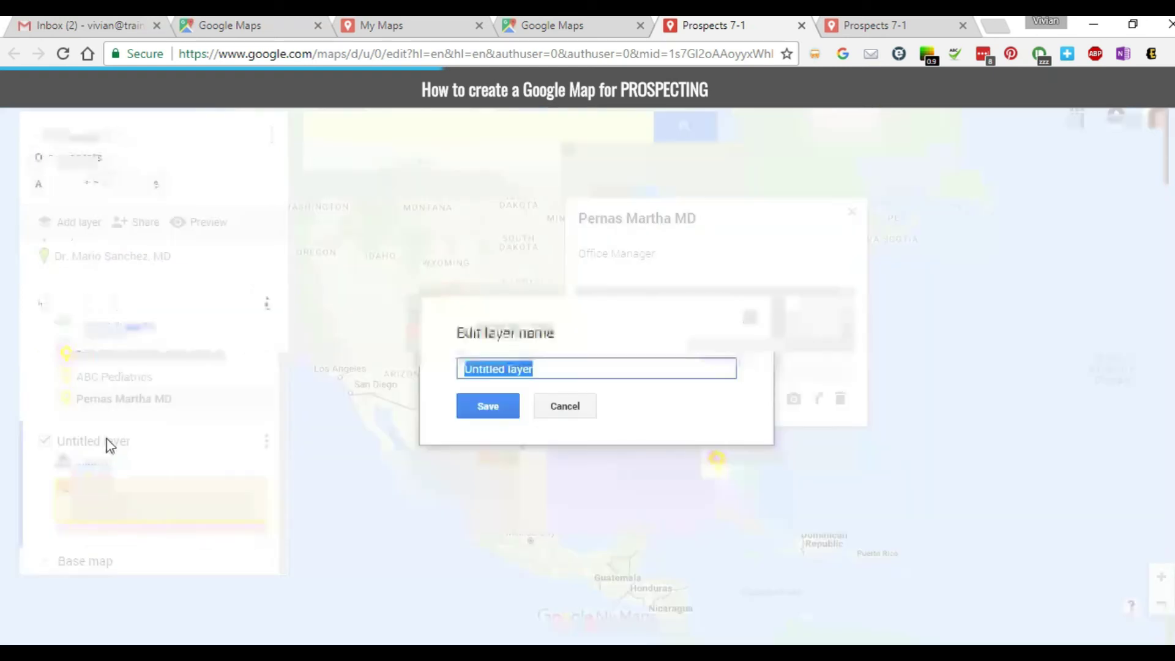
{"action": "type", "text": "O"}
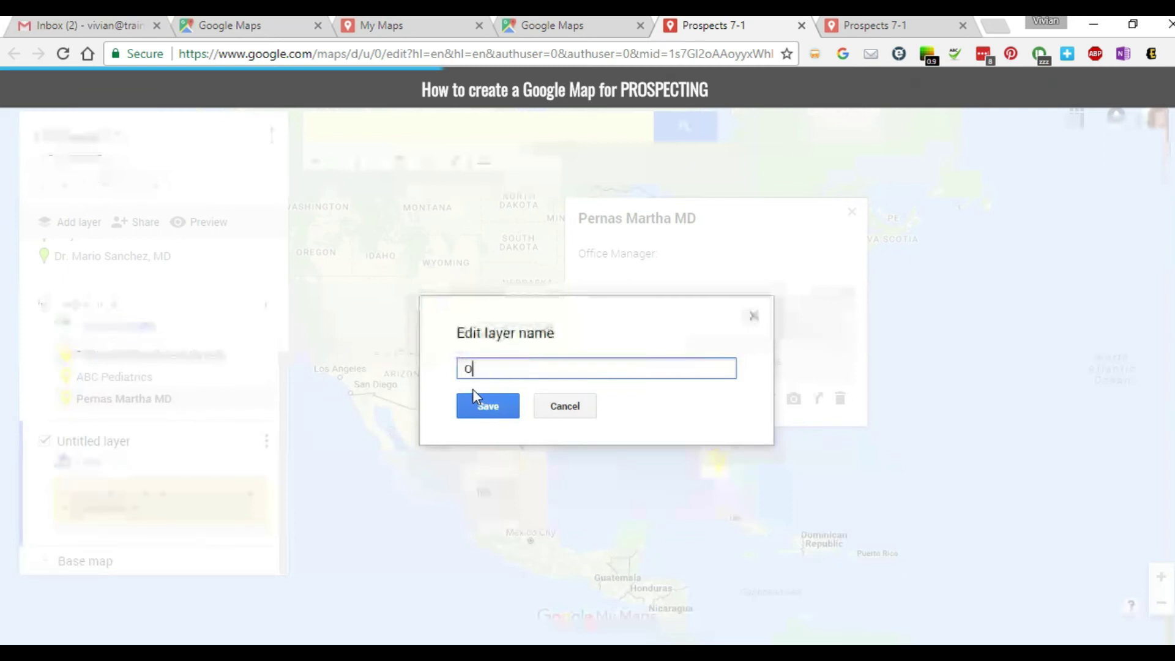
{"action": "type", "text": "rthodontics"}
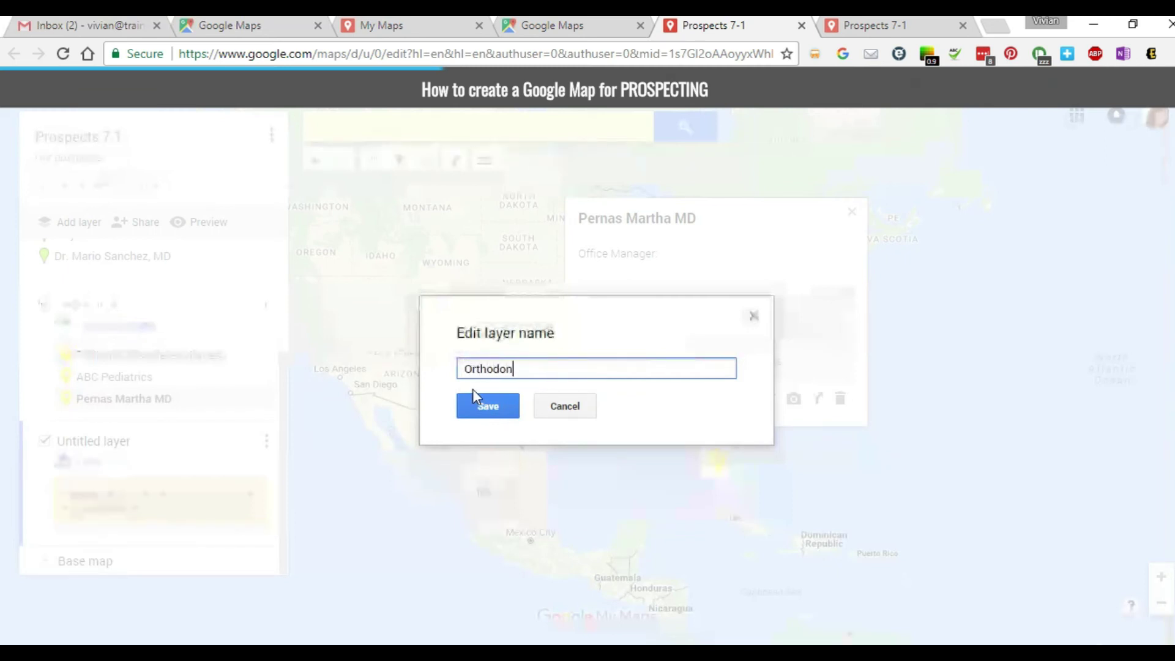
{"action": "left_click", "coordinate": [509, 408]}
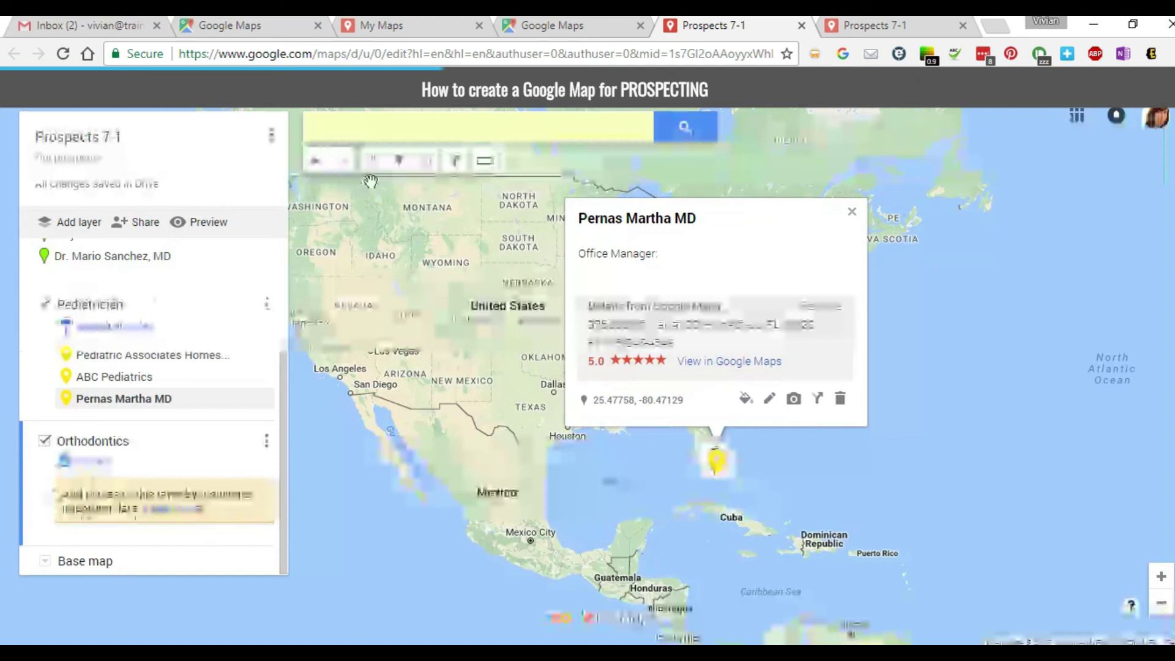
Step: Search 'orthodontics in homestead' and add Florida City Dental and Chakalov Boyan B DMD to the layer
{"action": "left_click", "coordinate": [397, 134]}
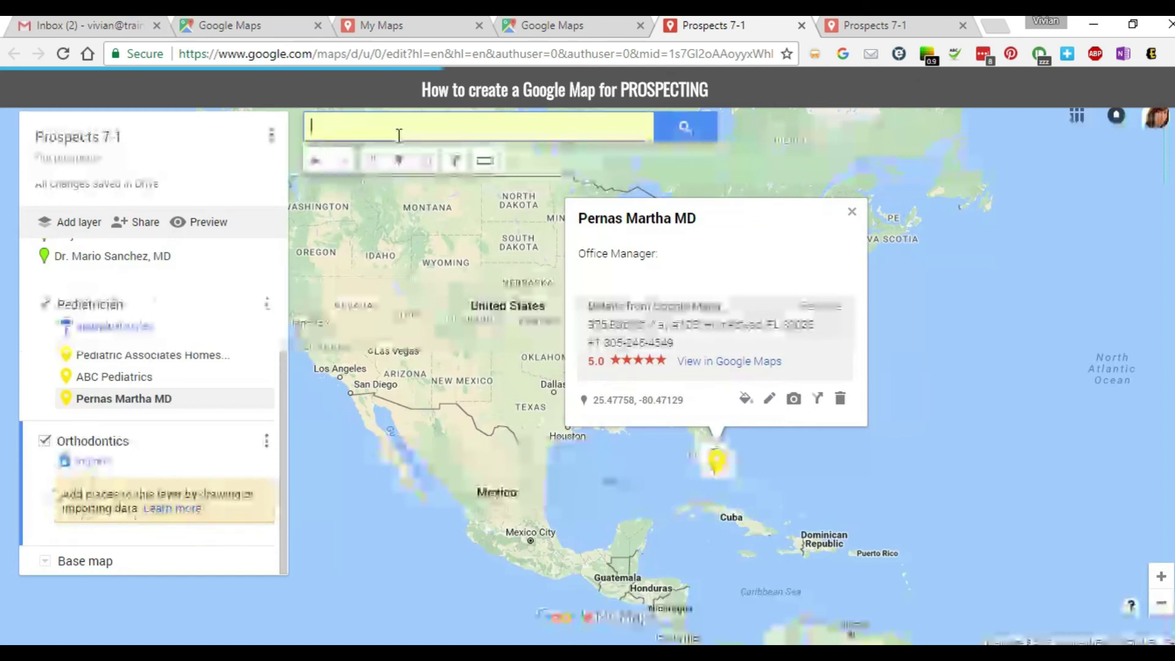
{"action": "type", "text": "Orth"}
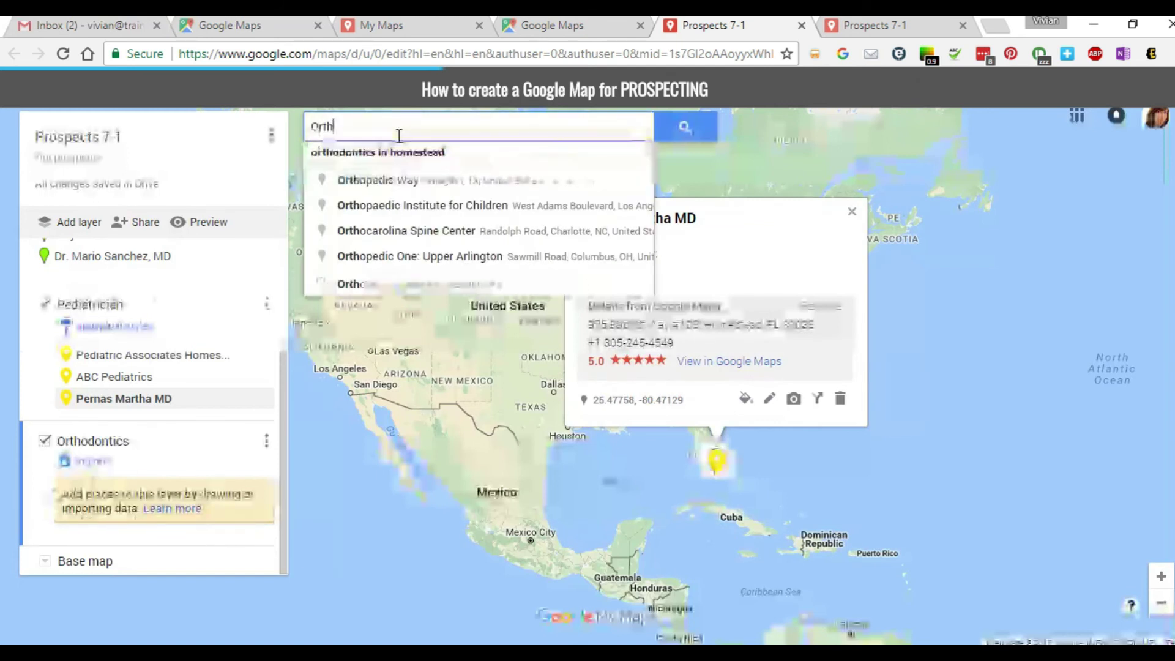
{"action": "left_click", "coordinate": [484, 150]}
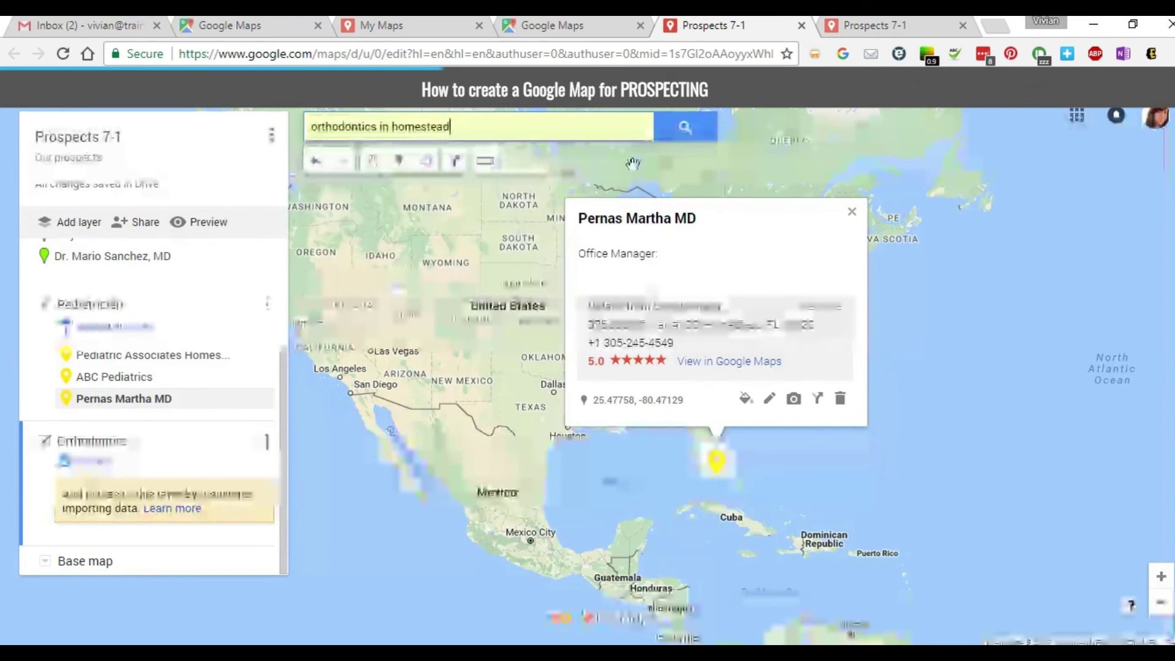
{"action": "left_click", "coordinate": [676, 138]}
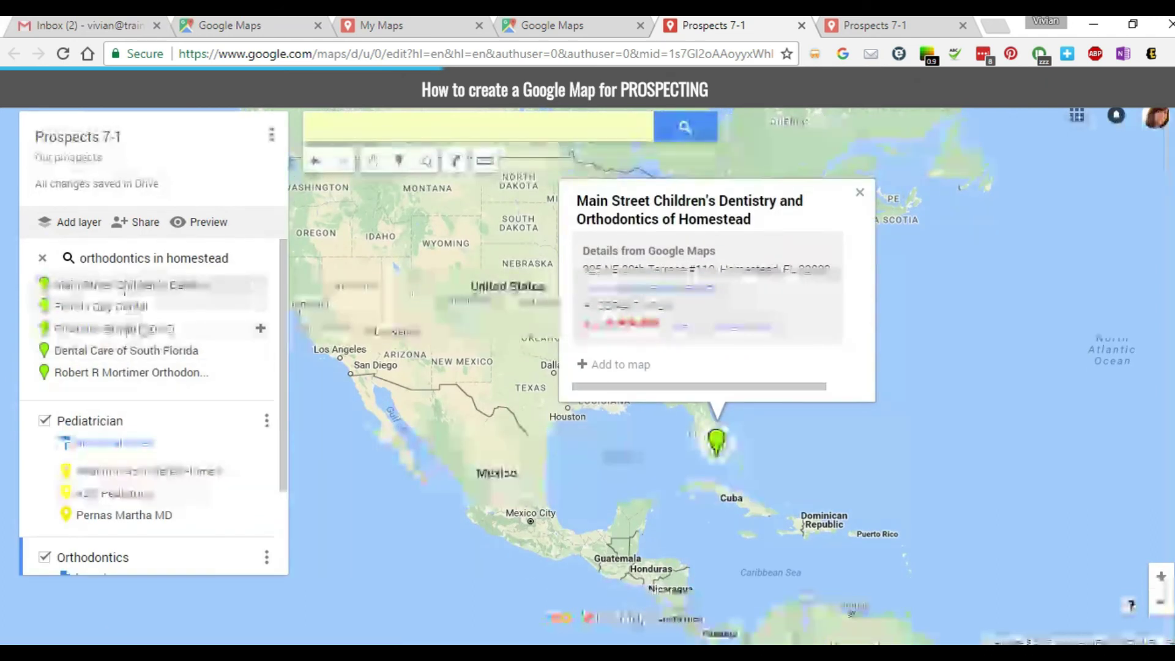
{"action": "left_click", "coordinate": [115, 311]}
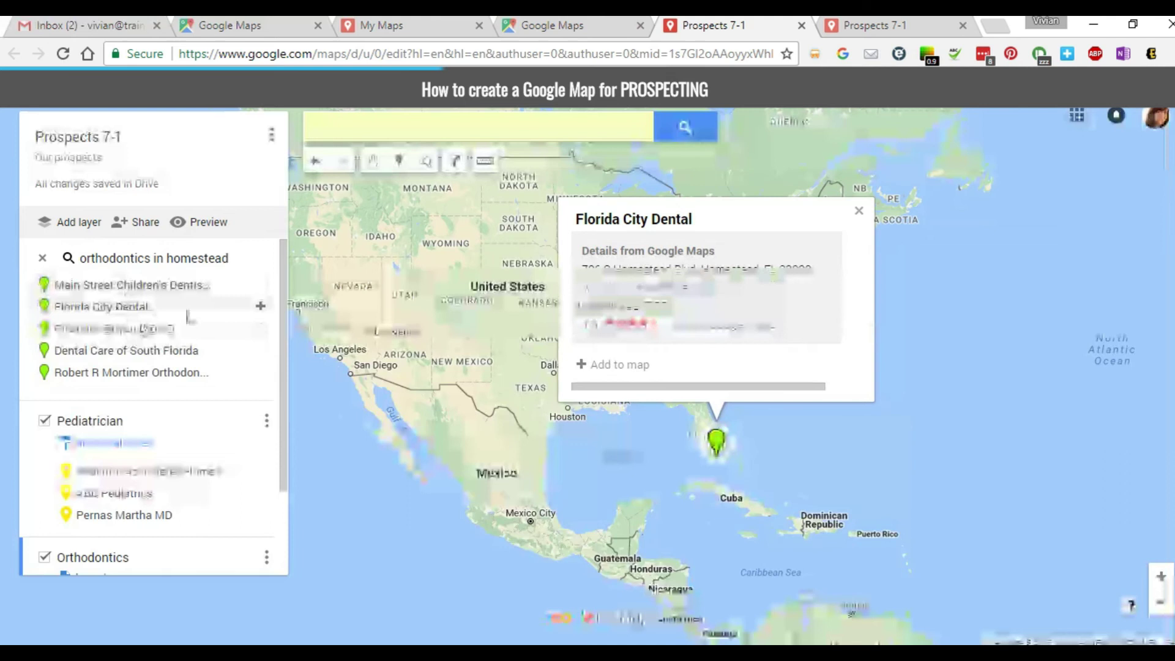
{"action": "left_click", "coordinate": [580, 370]}
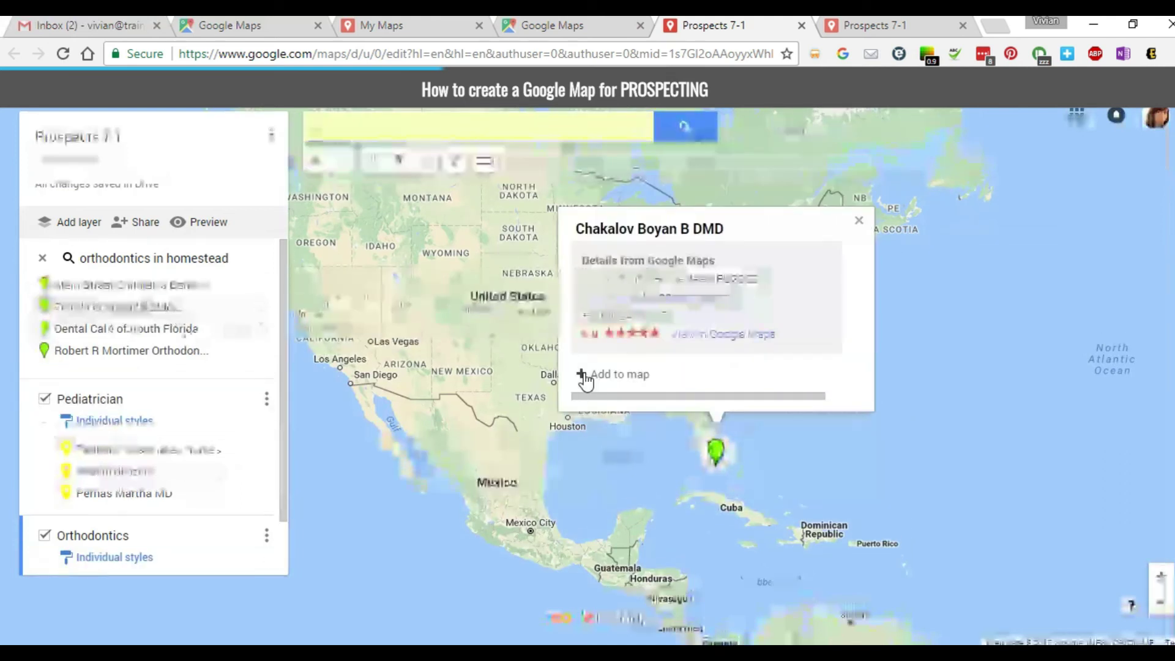
{"action": "left_click", "coordinate": [584, 375]}
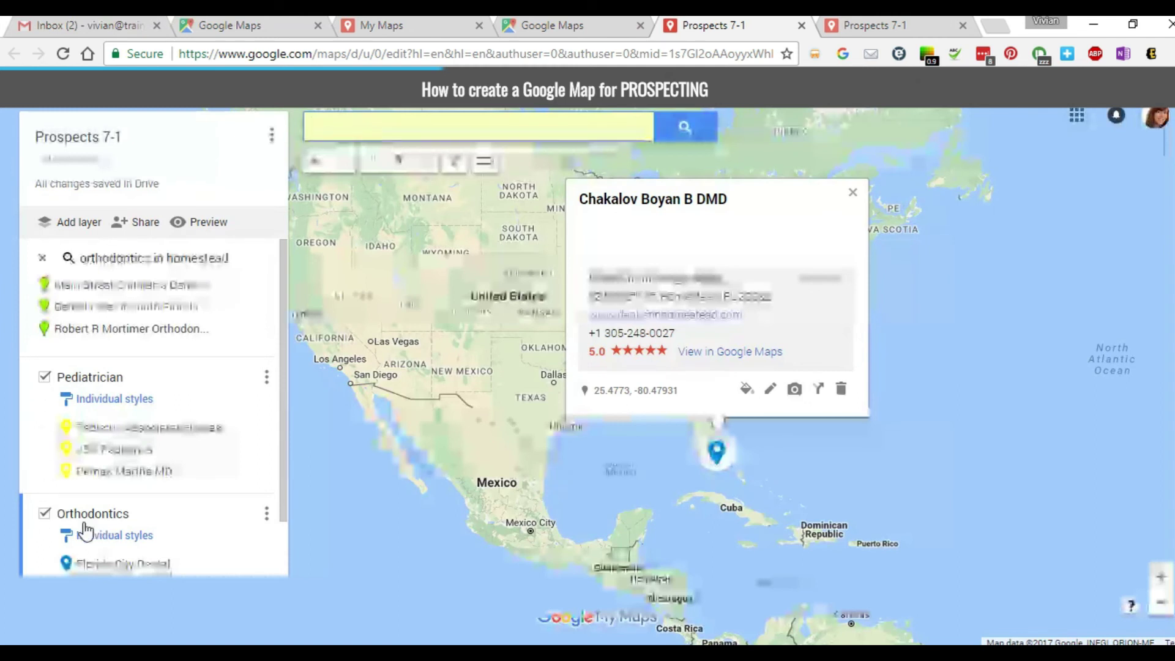
{"action": "left_click", "coordinate": [204, 223]}
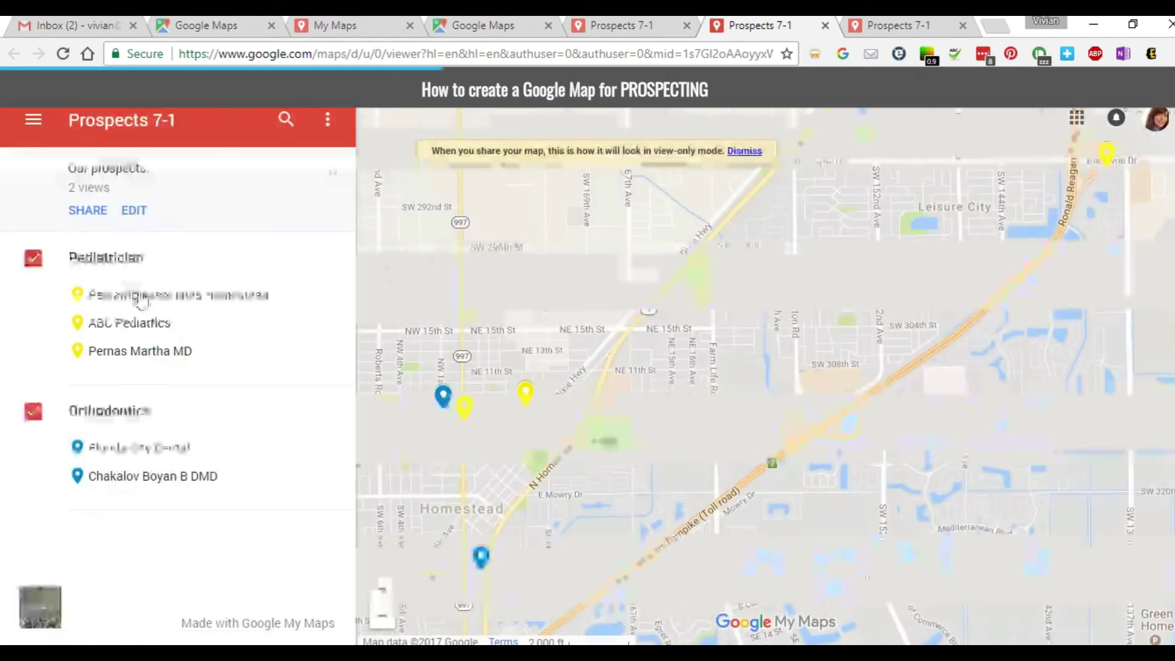
{"action": "left_click", "coordinate": [35, 262]}
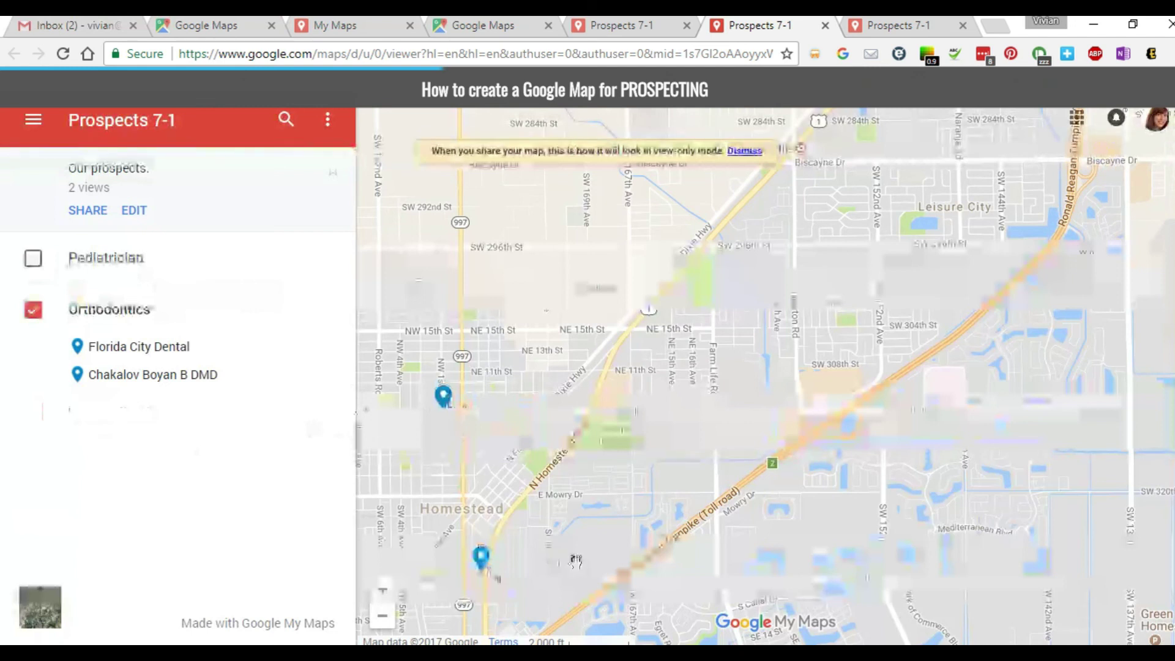
{"action": "left_click", "coordinate": [34, 262]}
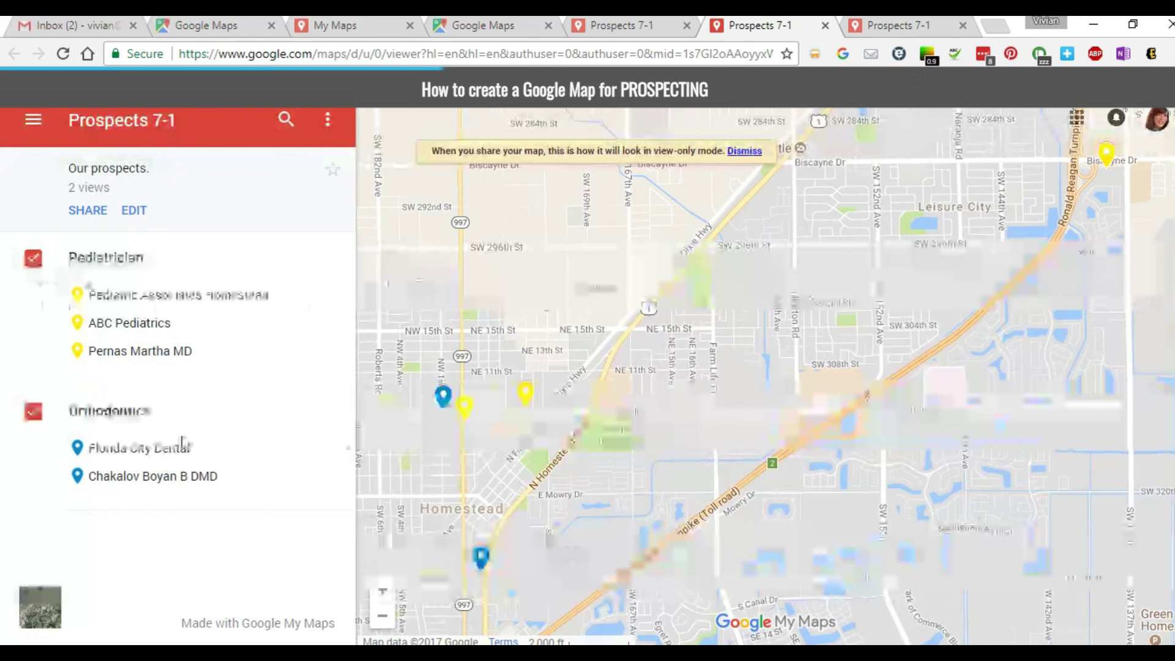
{"action": "left_click", "coordinate": [34, 412]}
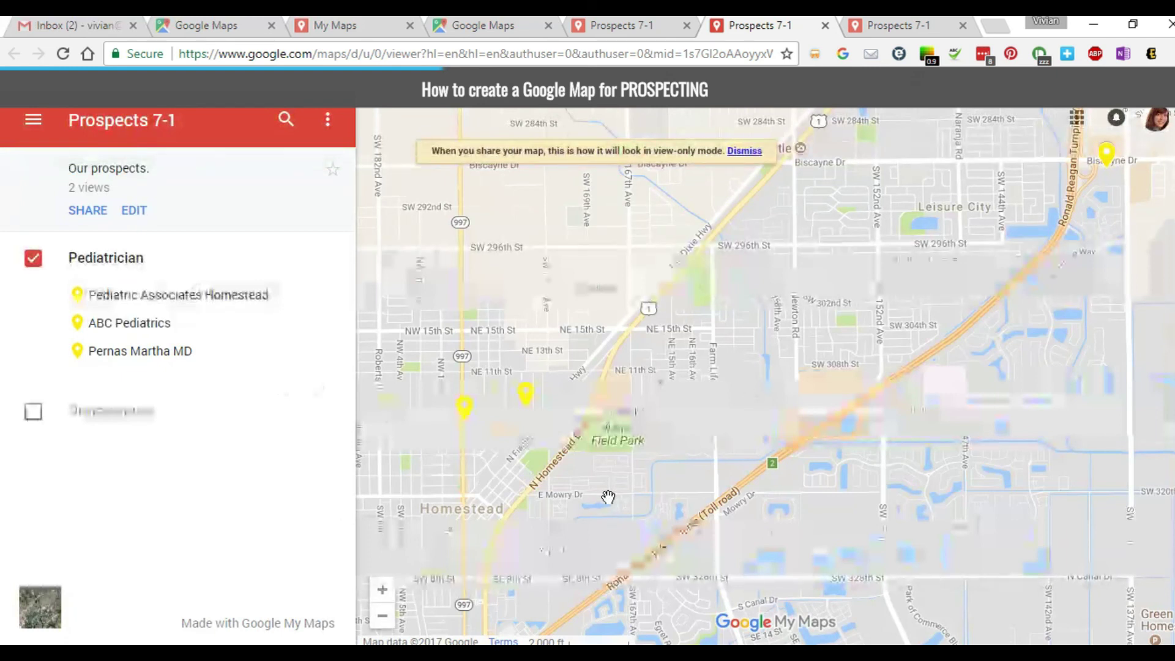
{"action": "left_click", "coordinate": [383, 621]}
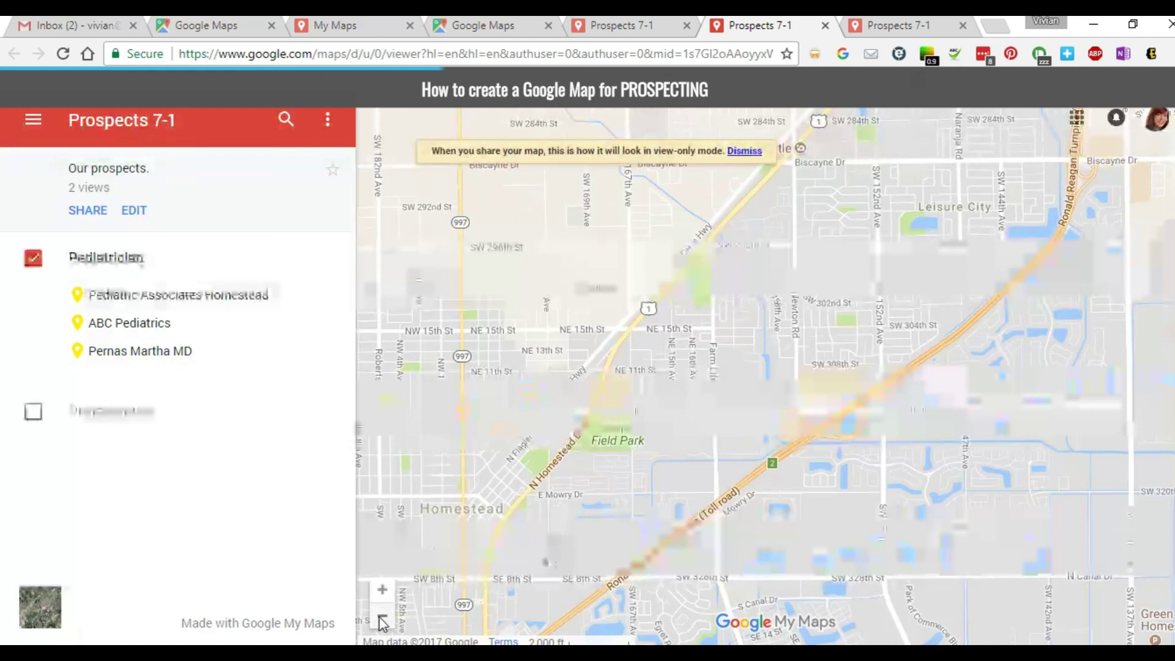
{"action": "left_click", "coordinate": [382, 621]}
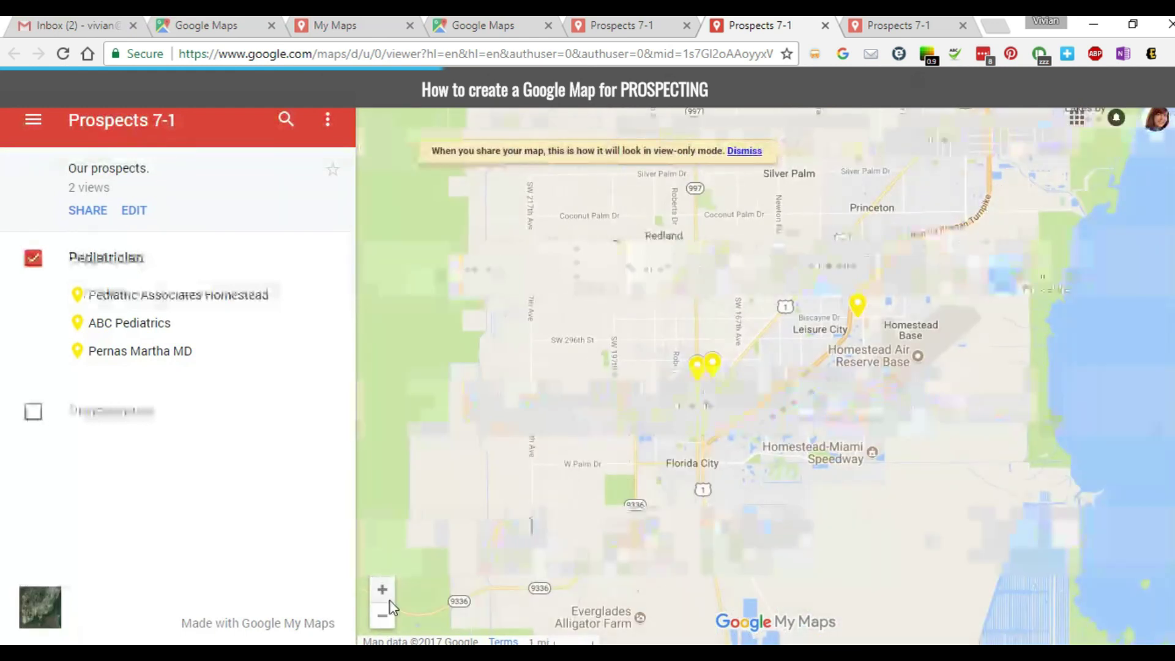
{"action": "left_click", "coordinate": [382, 589]}
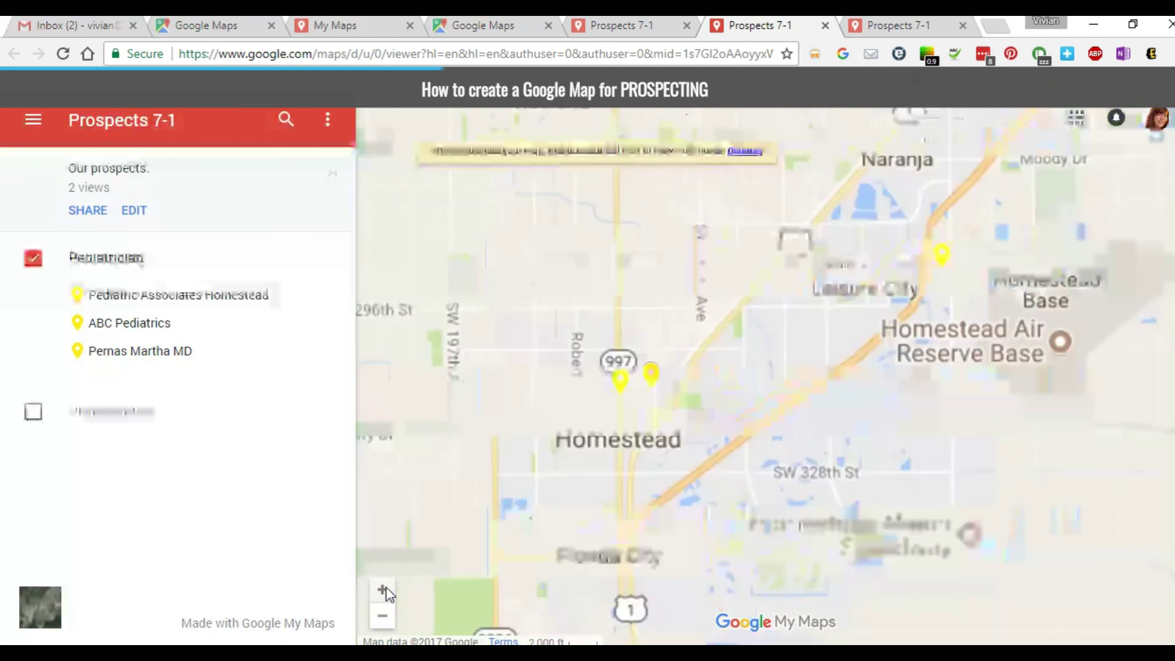
{"action": "left_click", "coordinate": [383, 590]}
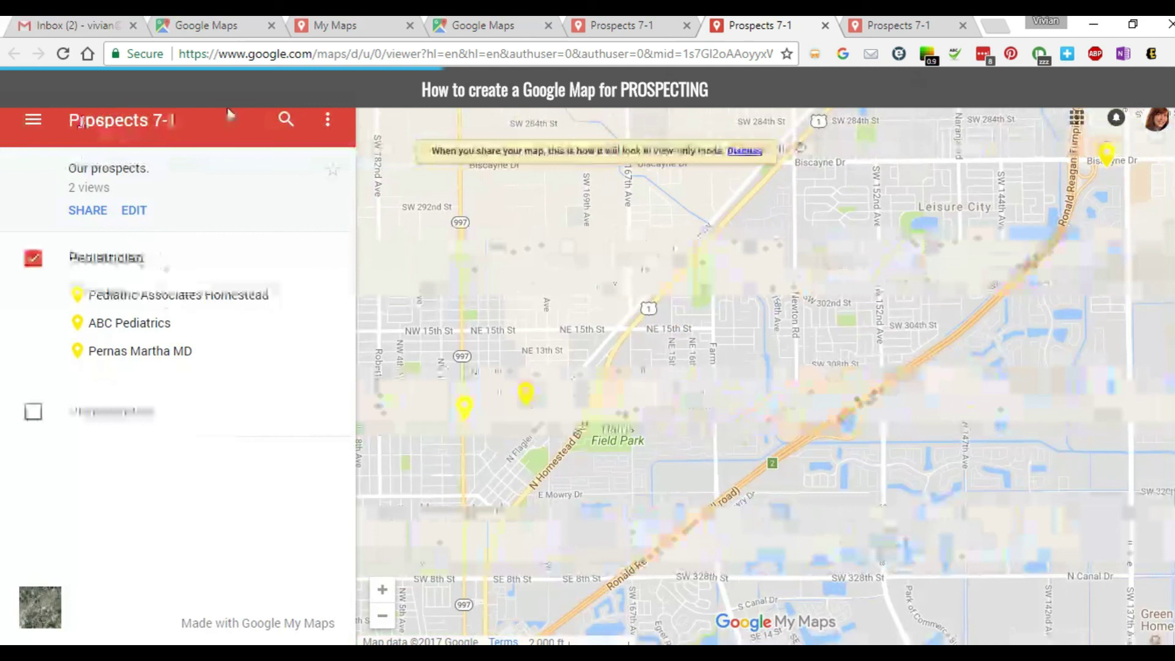
{"action": "left_click", "coordinate": [614, 28]}
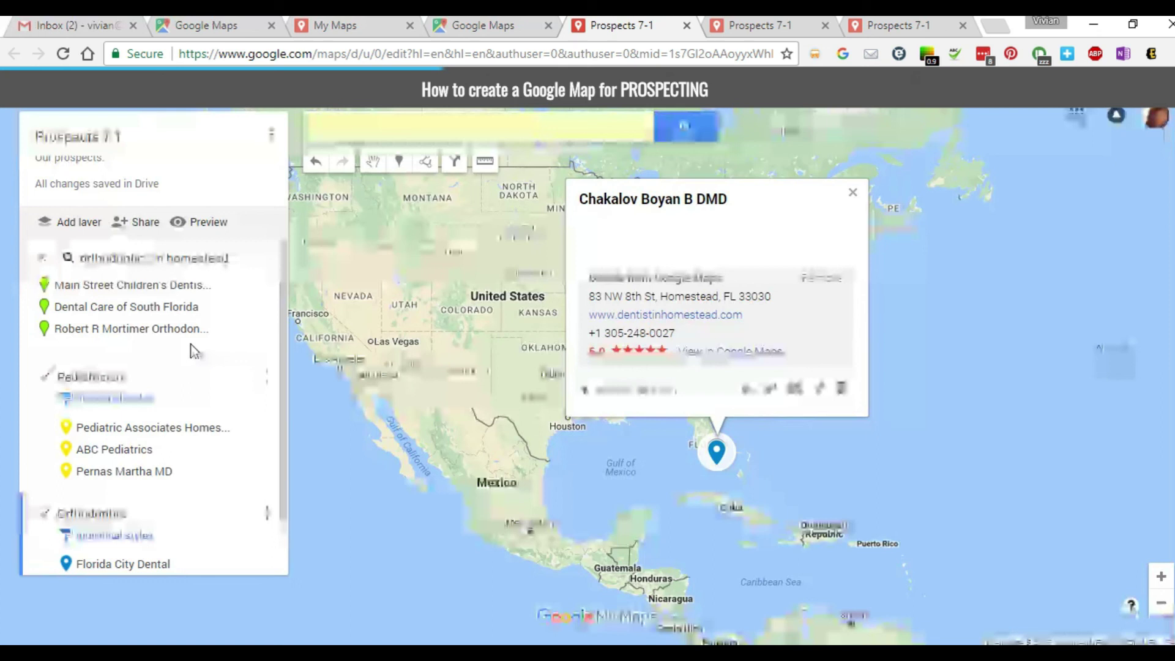
Step: Open Google Drive from the apps grid, go to My Drive, and select the Prospects 7-1 map in Quick Access
{"action": "left_click", "coordinate": [1079, 122]}
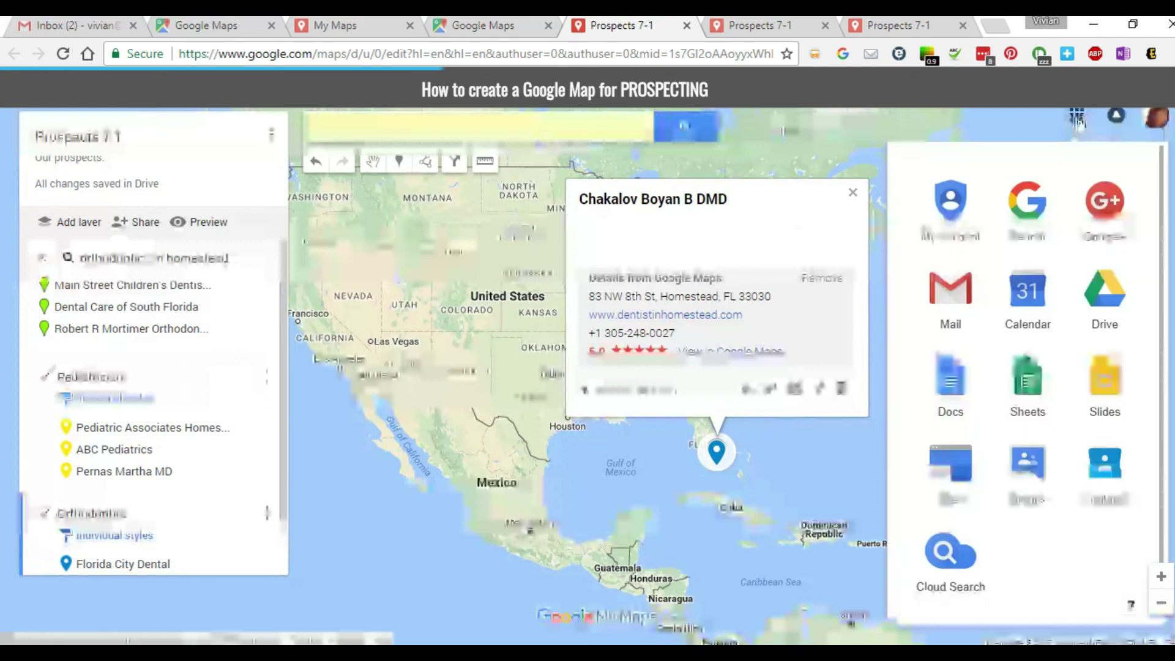
{"action": "left_click", "coordinate": [1111, 303]}
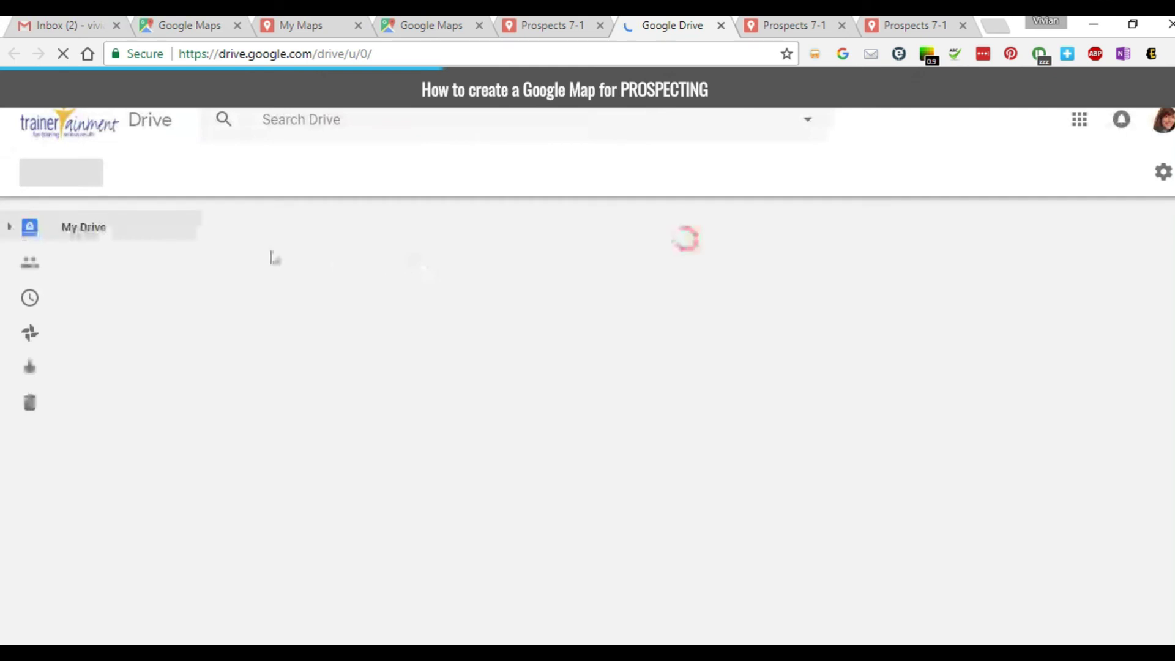
{"action": "left_click", "coordinate": [93, 227]}
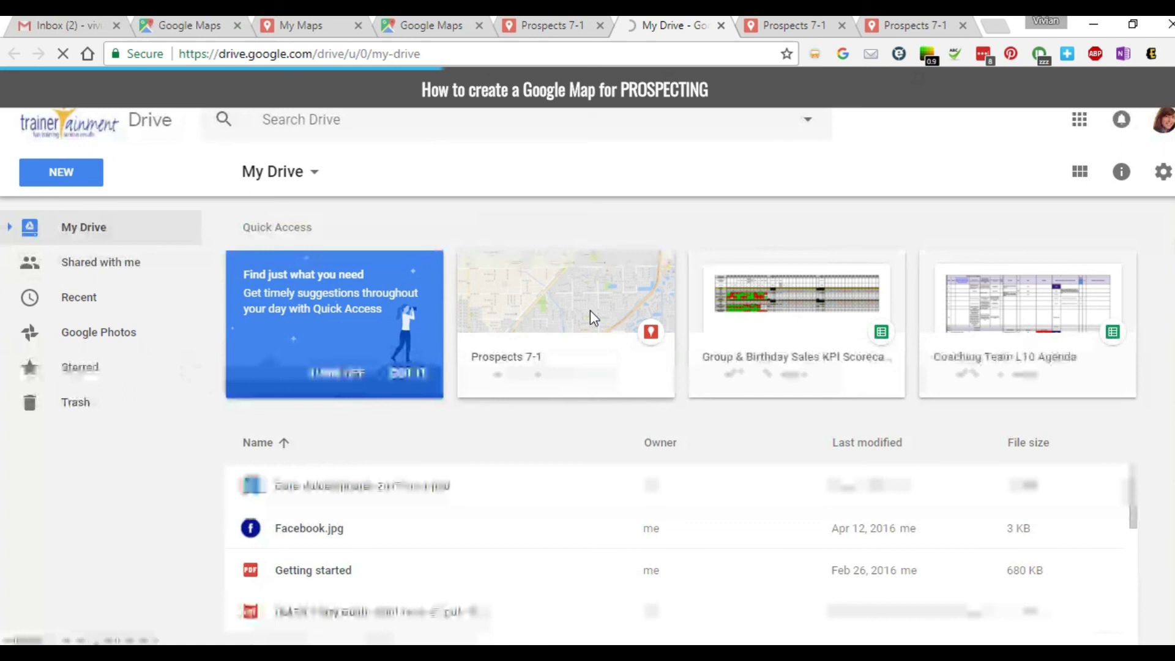
{"action": "left_click", "coordinate": [617, 383]}
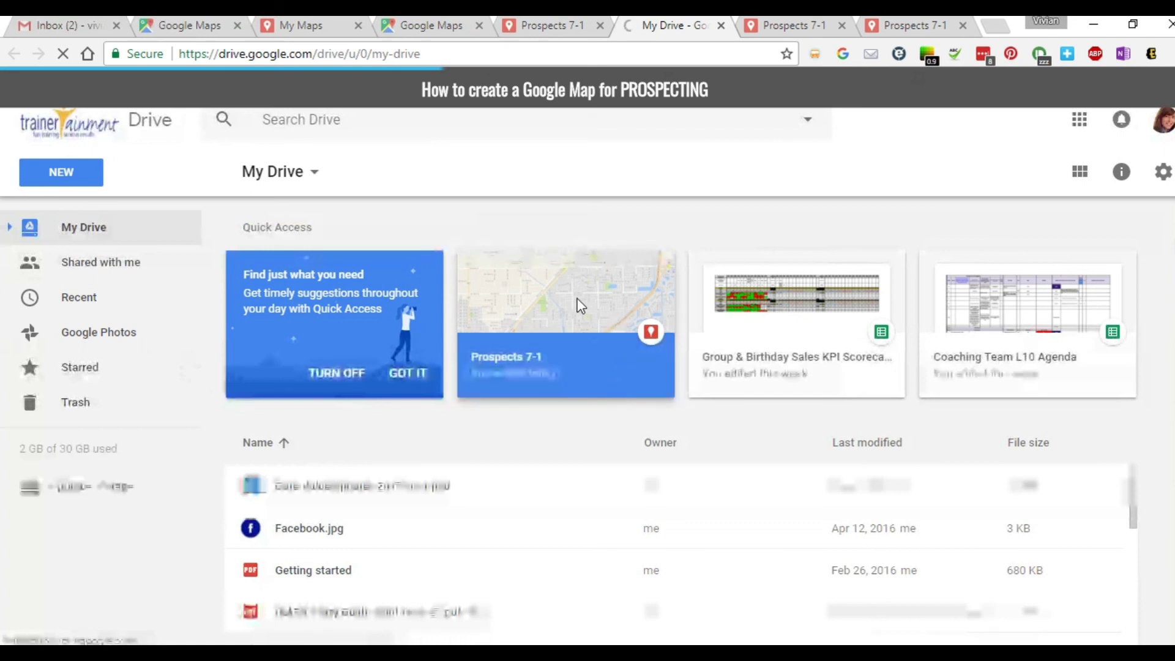